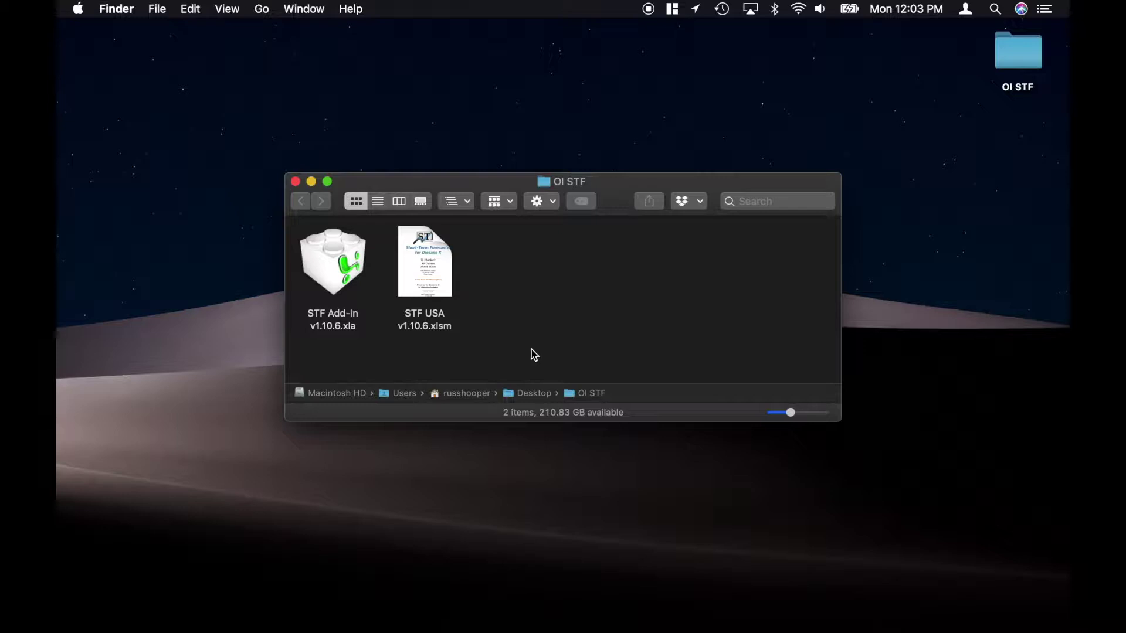
Step: Open the STF USA v1.10.6.xlsm workbook from the OI STF folder and enable its disabled external data content
double_click(433, 265)
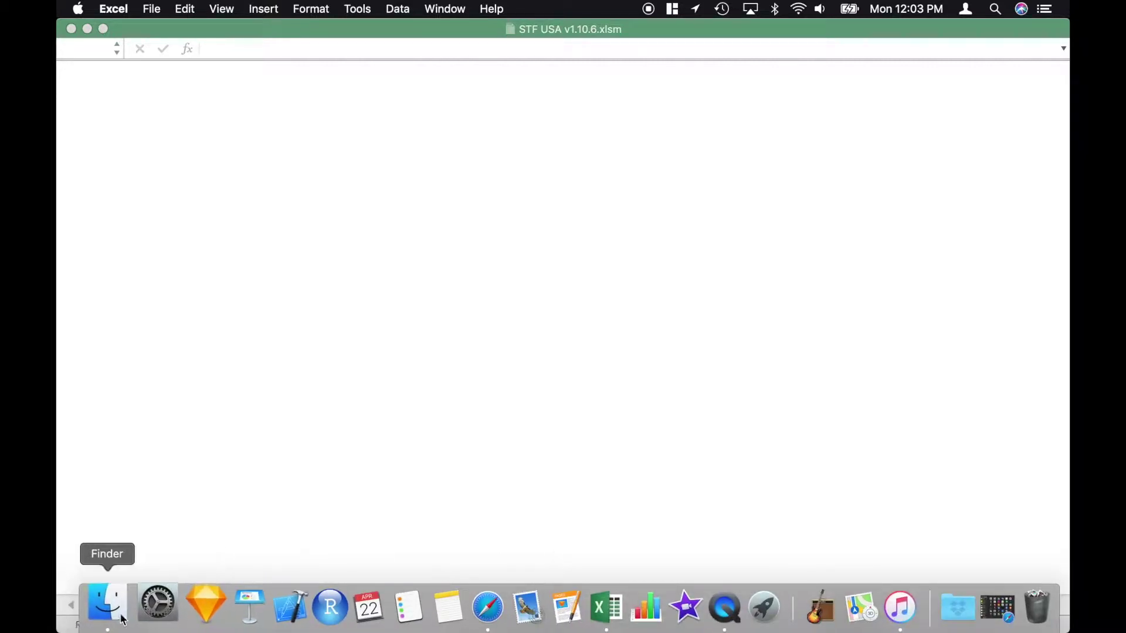
click(100, 604)
click(494, 322)
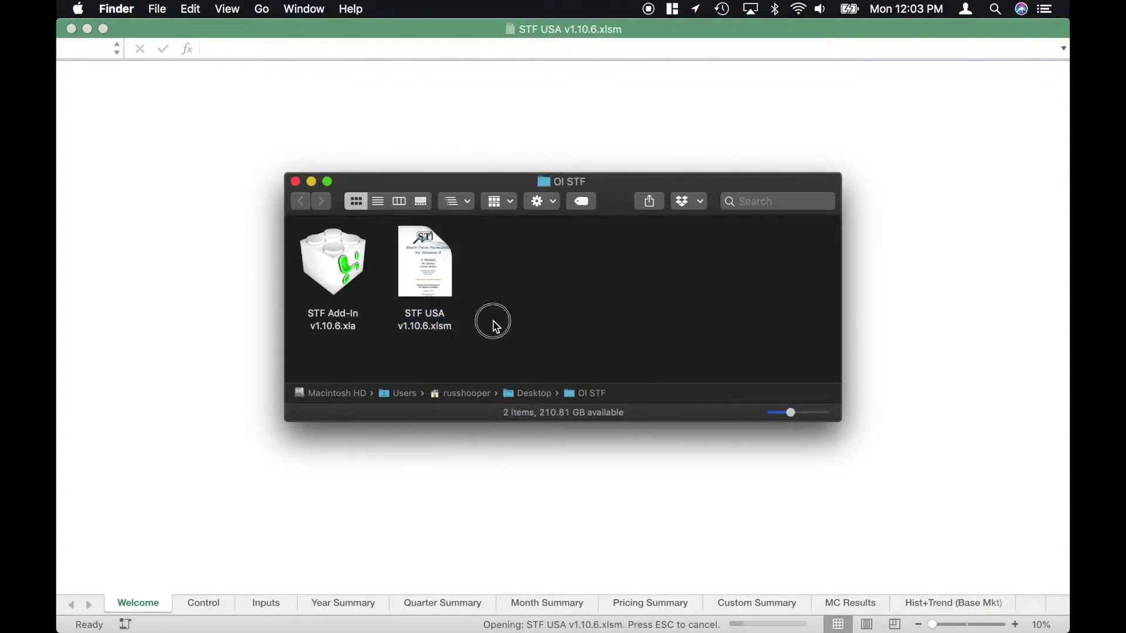
click(358, 277)
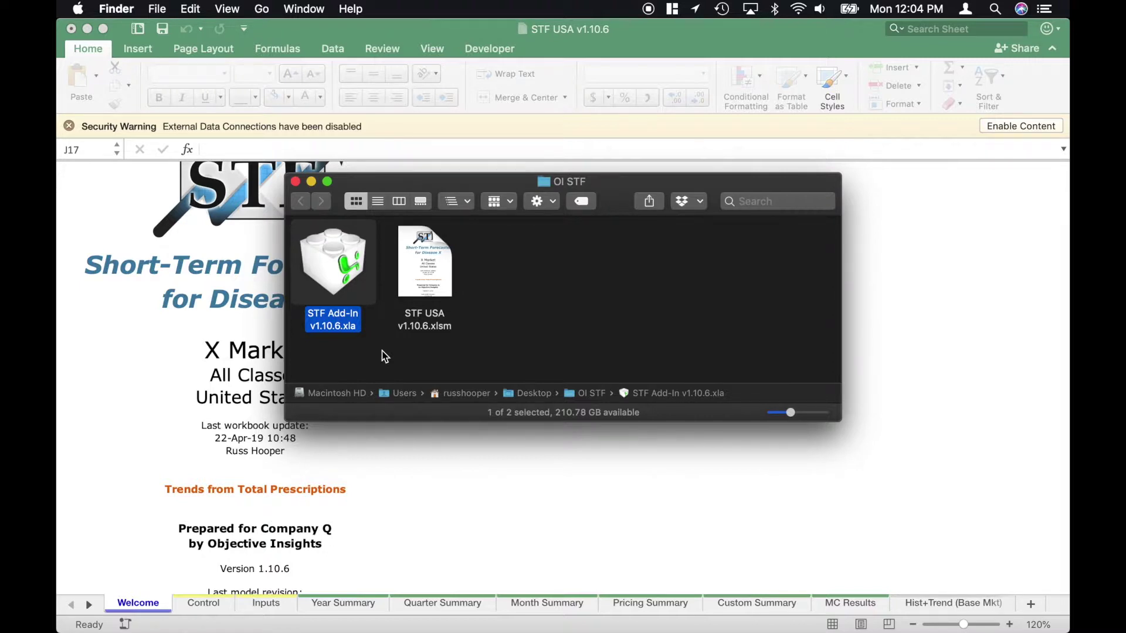
click(543, 548)
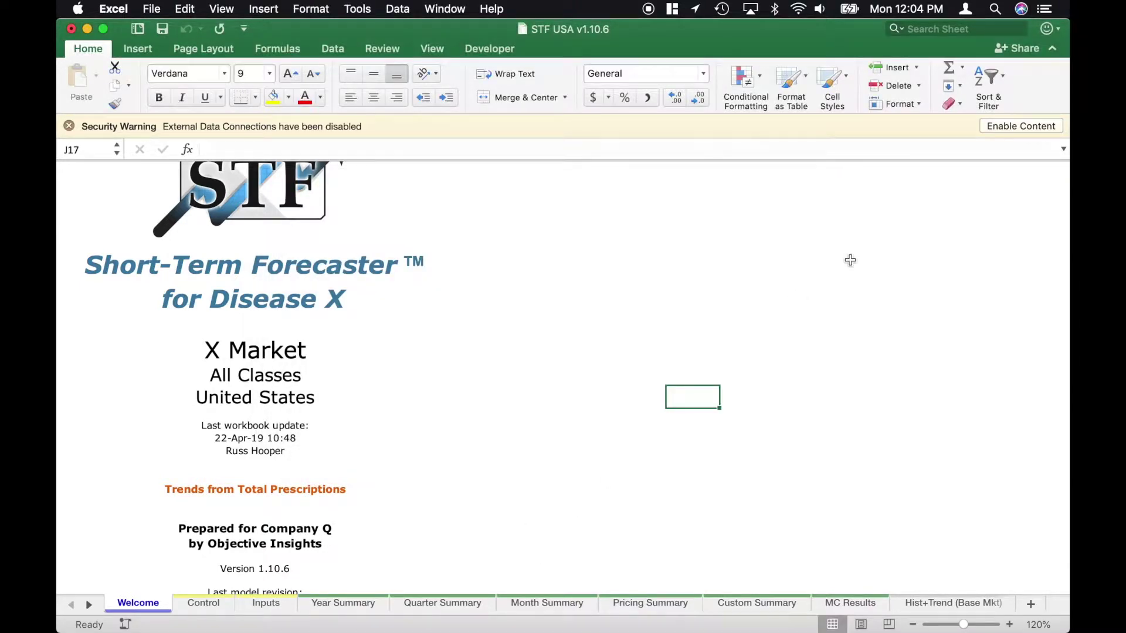
click(1016, 129)
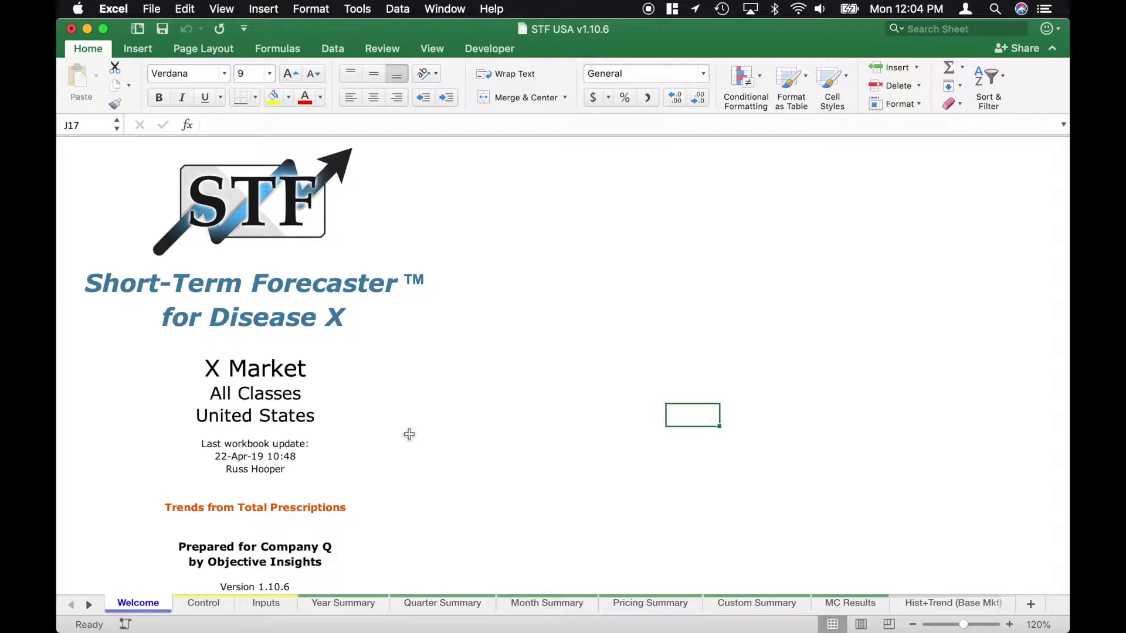
Step: Review the Welcome sheet and the Control sheet, including its process buttons, color key, worksheet list and unit type definitions
scroll(410, 434, down, 5)
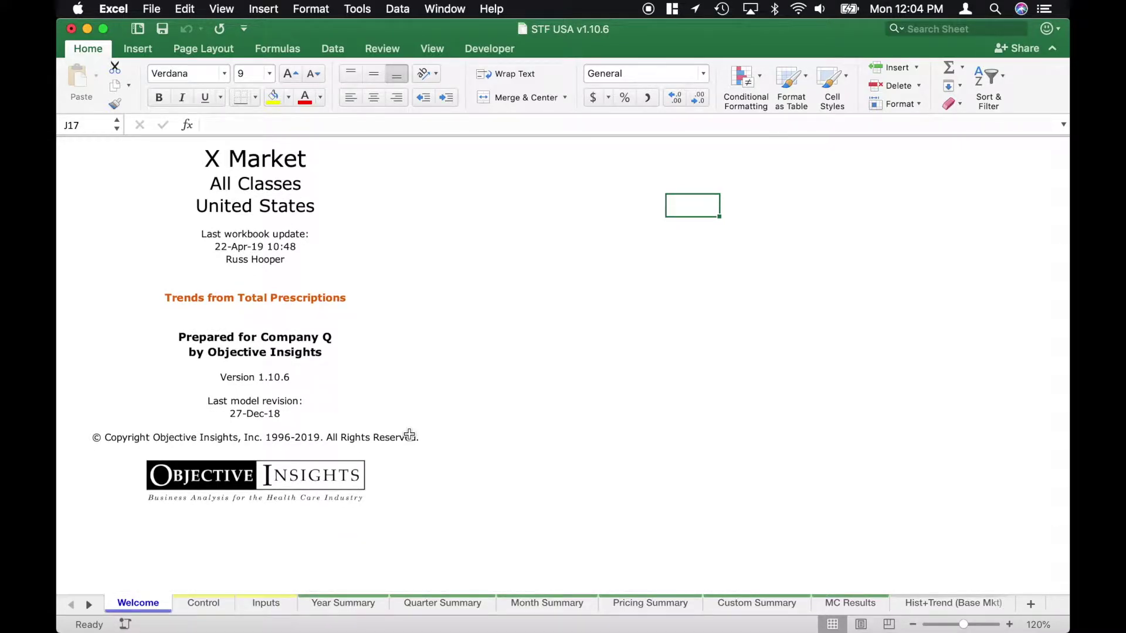
click(210, 606)
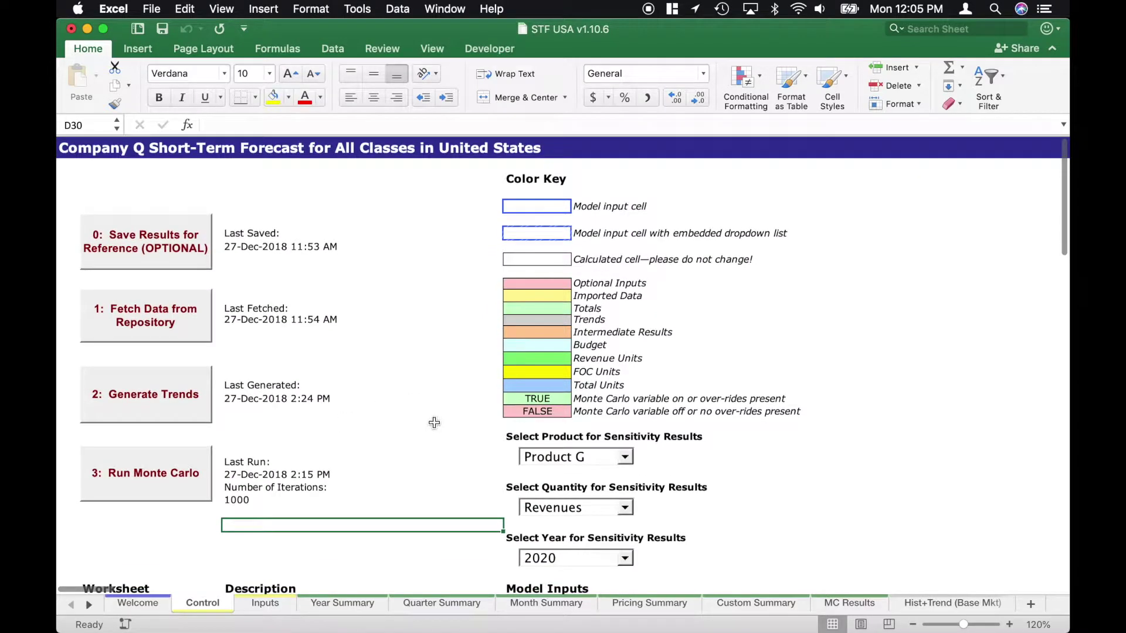
click(162, 549)
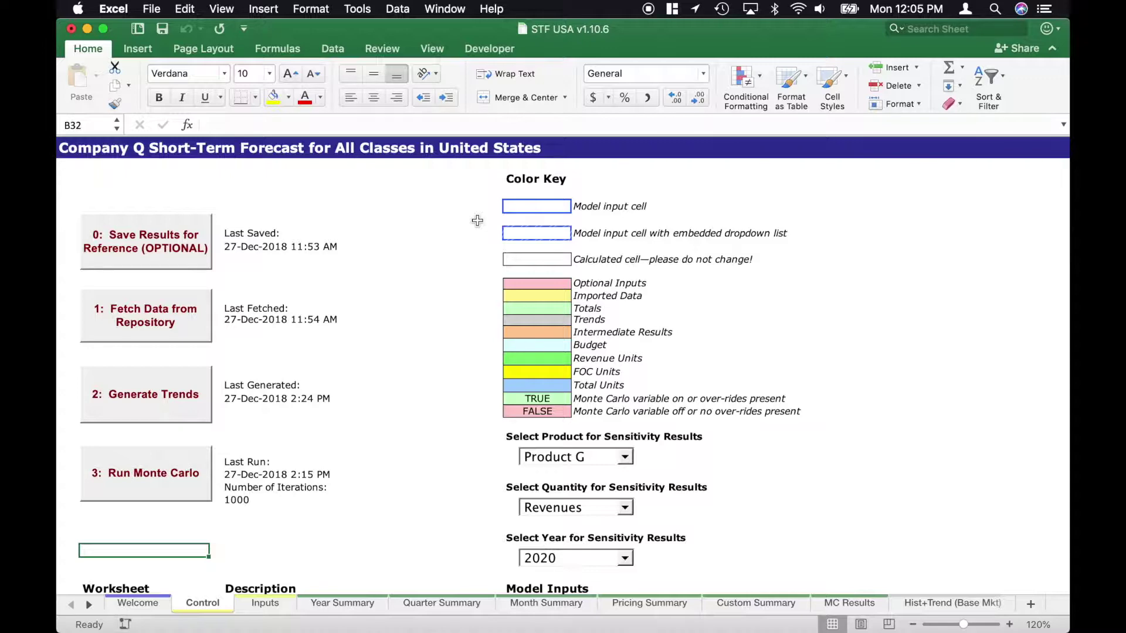
scroll(477, 221, down, 5)
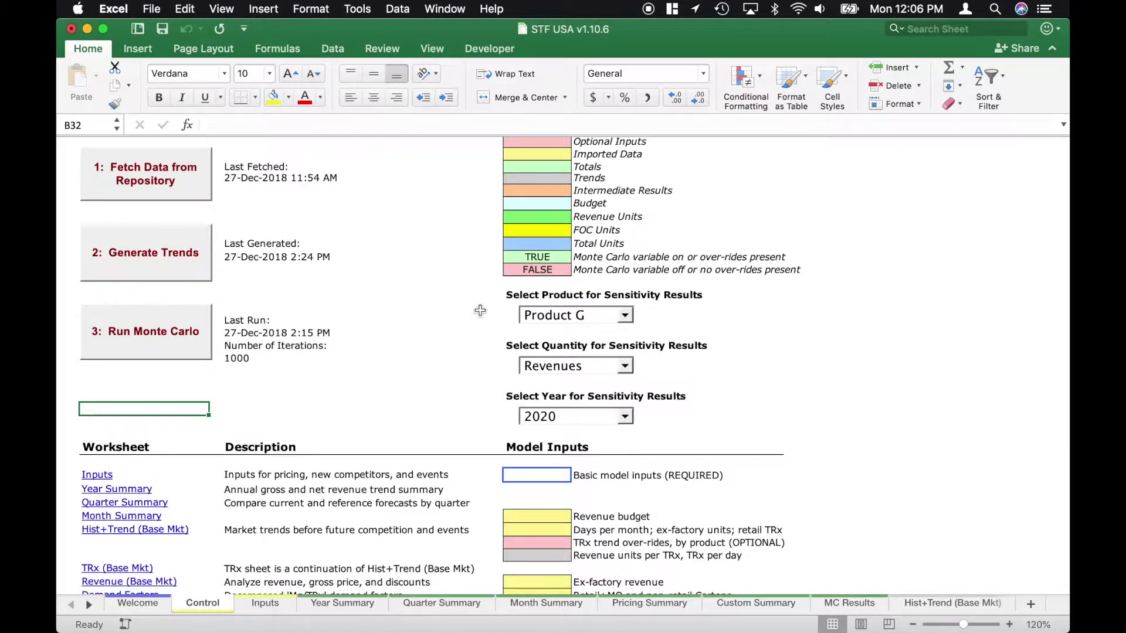
scroll(480, 310, down, 9)
scroll(480, 310, down, 2)
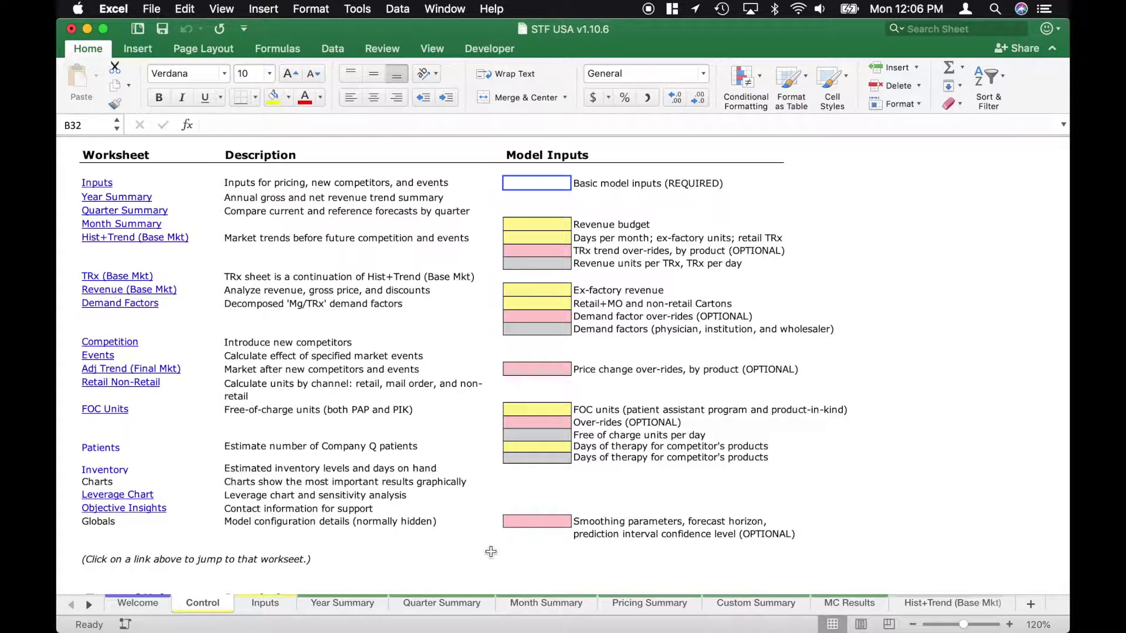
scroll(465, 556, down, 10)
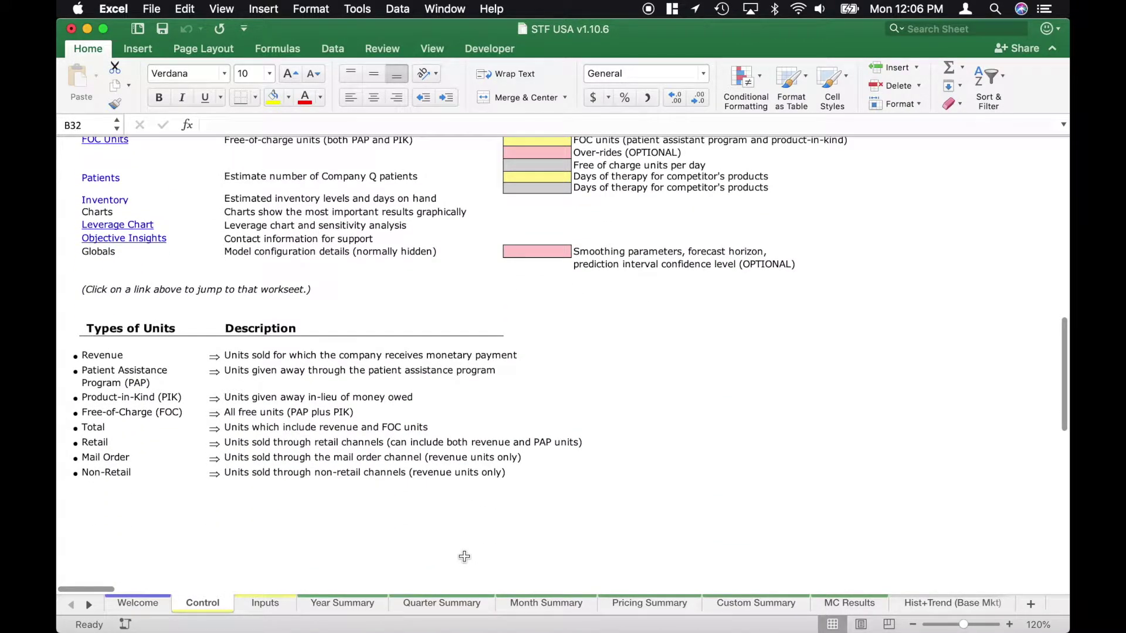
Step: Open the Inputs sheet and examine its key, country, reference price, price change, discount rate and trend uncertainty sections
click(265, 604)
scroll(397, 473, up, 12)
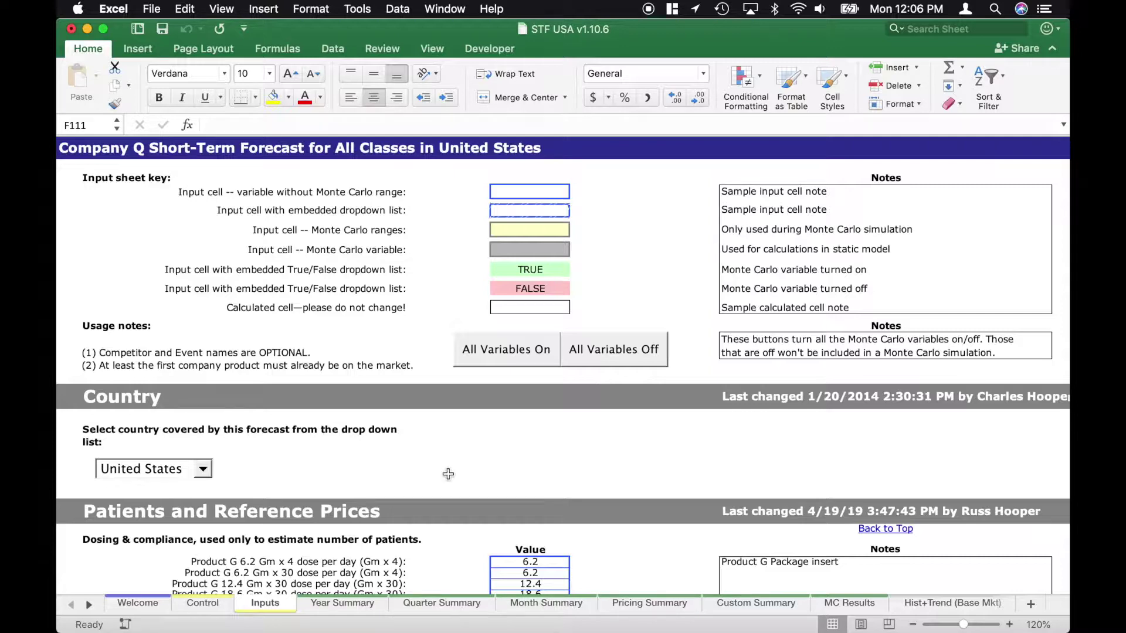
scroll(448, 473, down, 5)
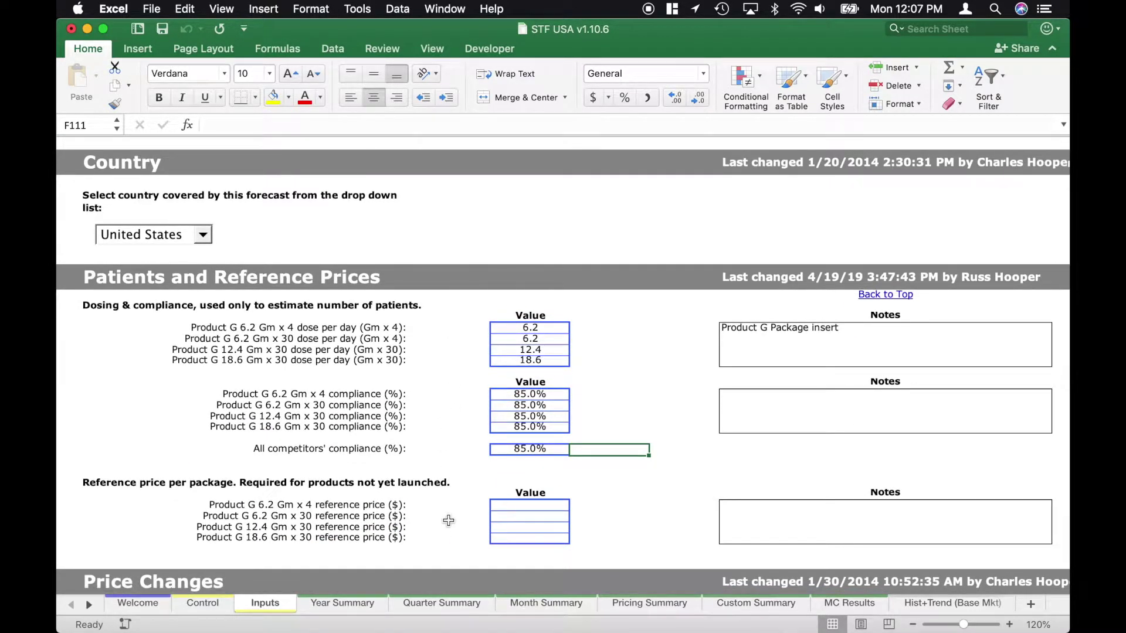
scroll(449, 521, down, 5)
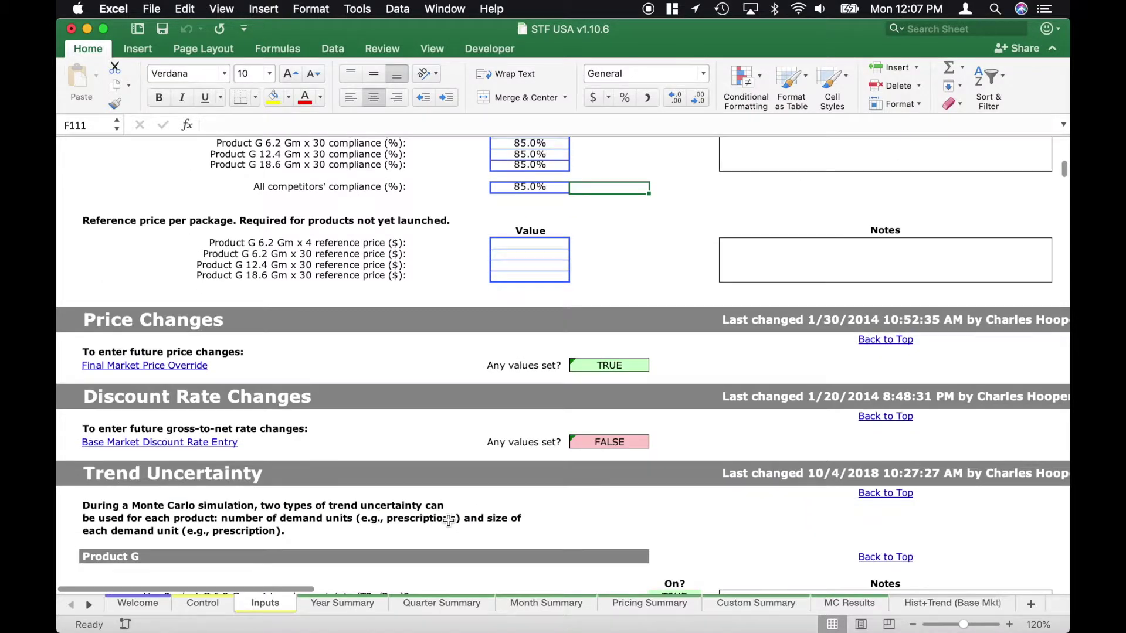
scroll(448, 520, down, 5)
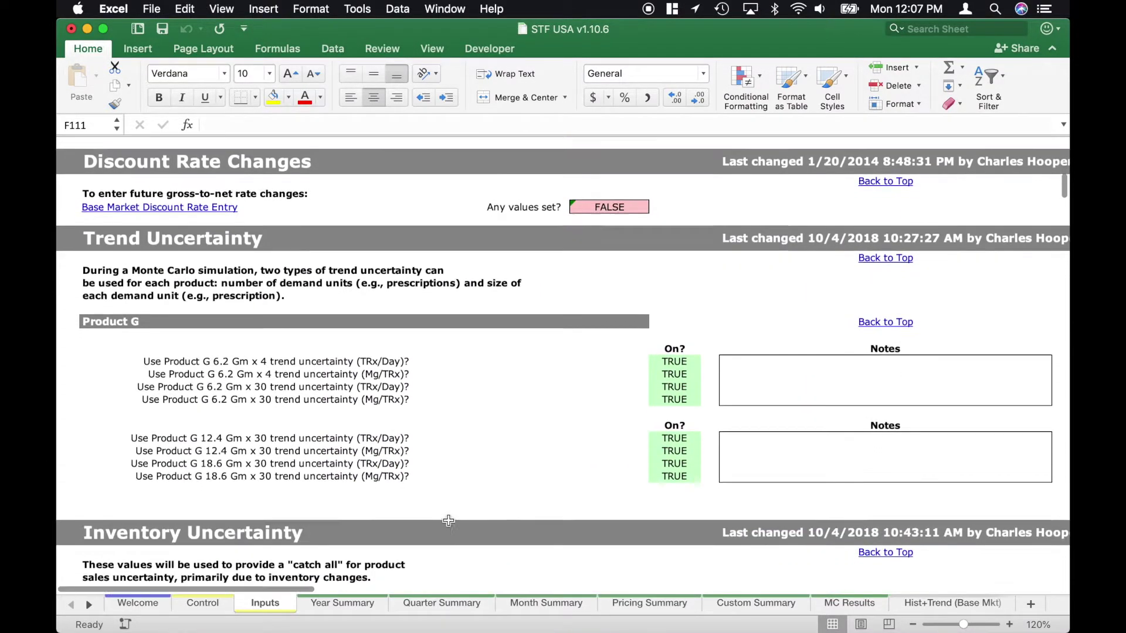
scroll(449, 521, down, 7)
Step: Examine the Competitors section of the Inputs sheet, from the Competitor M launch entries through the other new products
scroll(449, 520, down, 5)
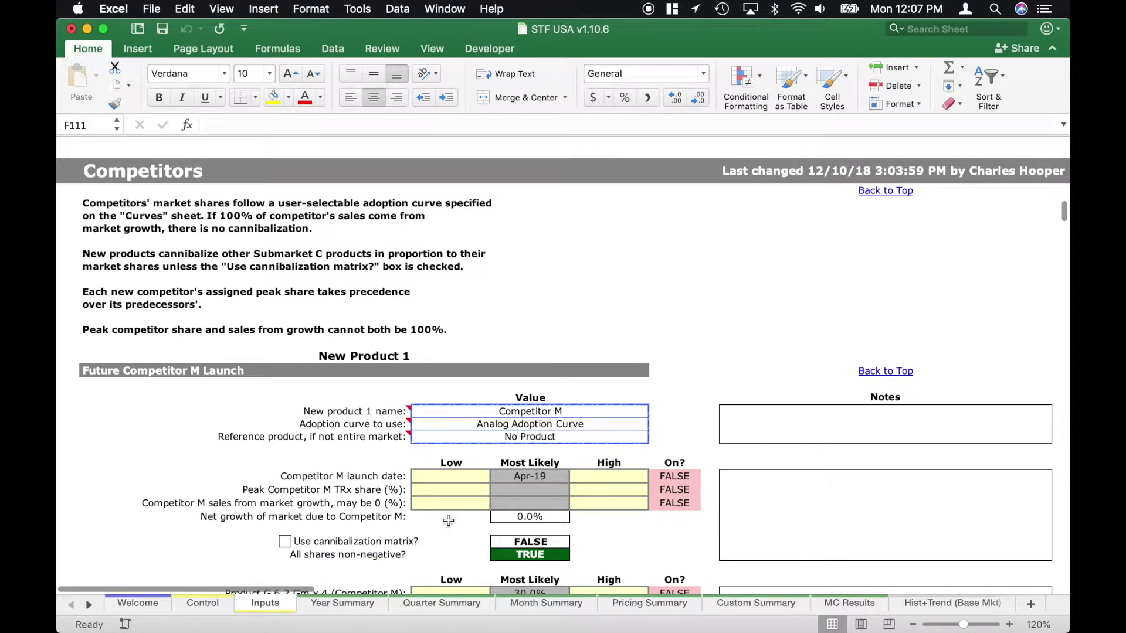
scroll(449, 521, down, 5)
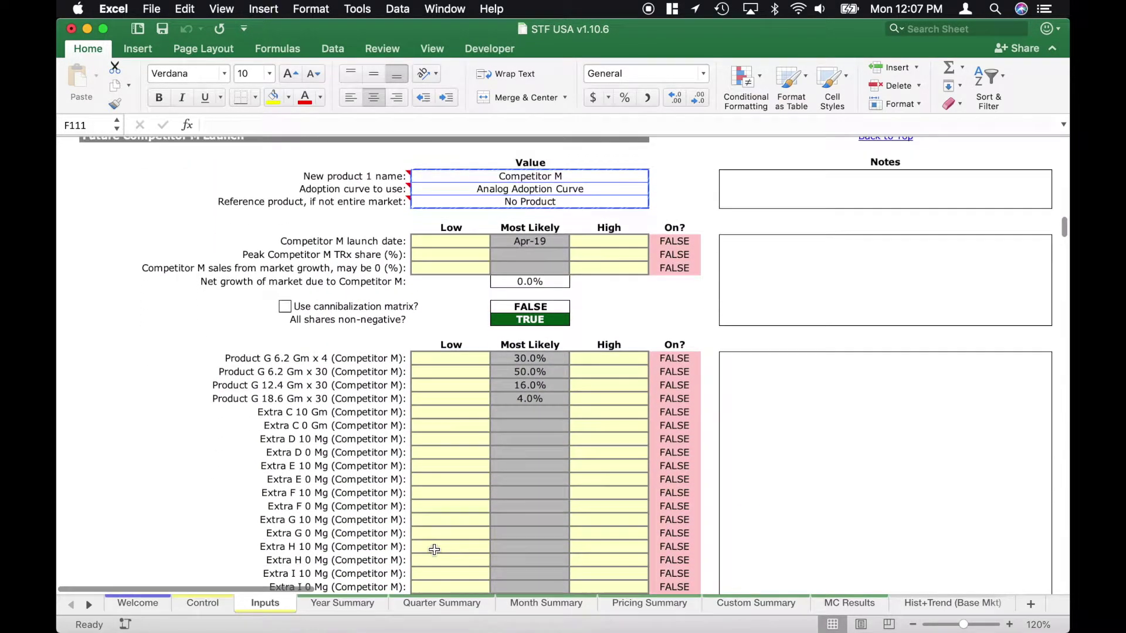
scroll(434, 550, down, 3)
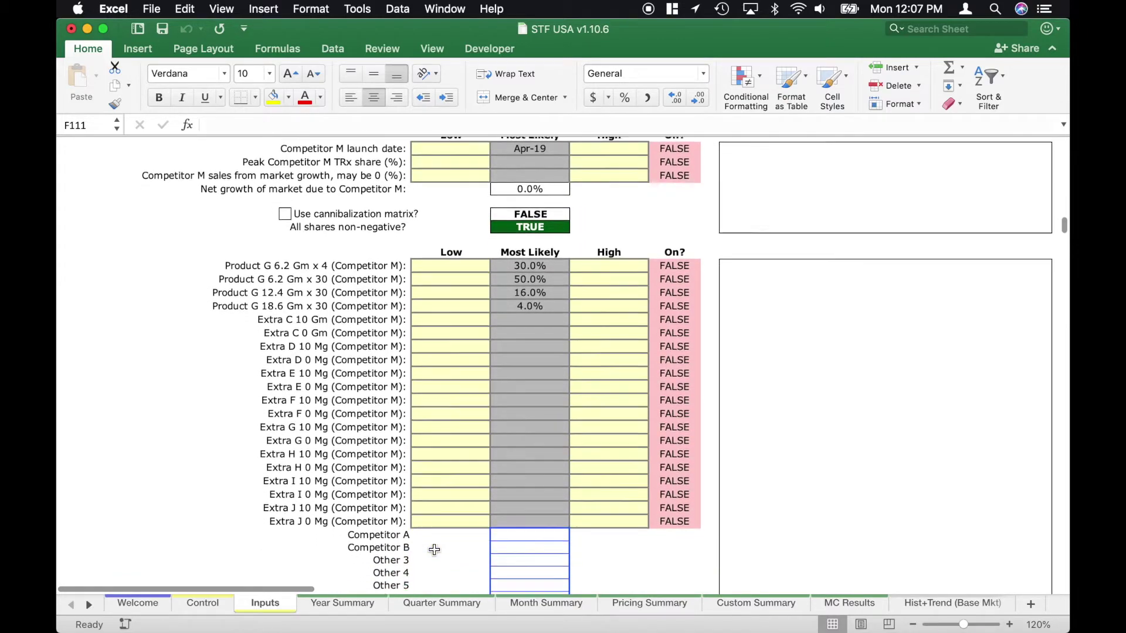
scroll(434, 549, down, 20)
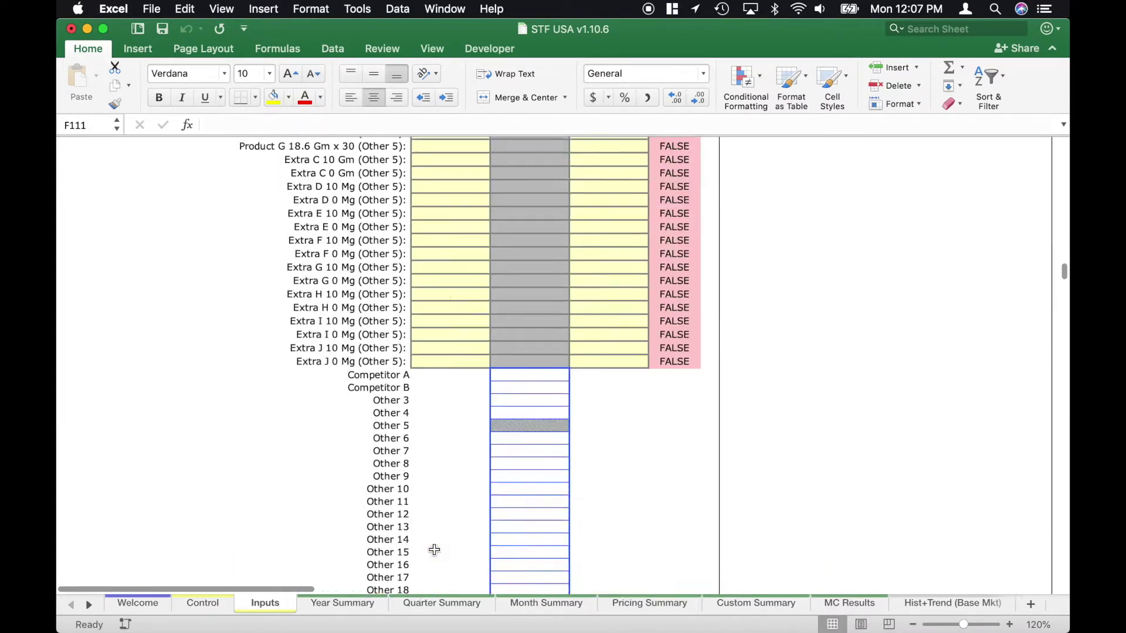
Step: Examine the Events section of the Inputs sheet, covering market events and product events, through to the end of the input area
scroll(434, 549, down, 6)
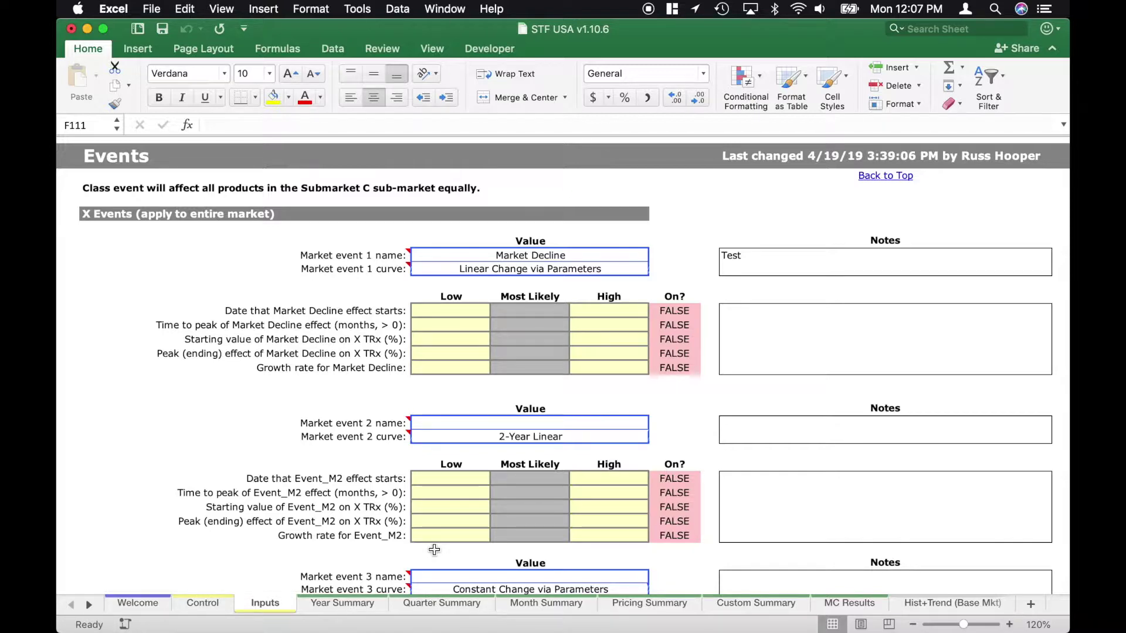
scroll(434, 549, down, 2)
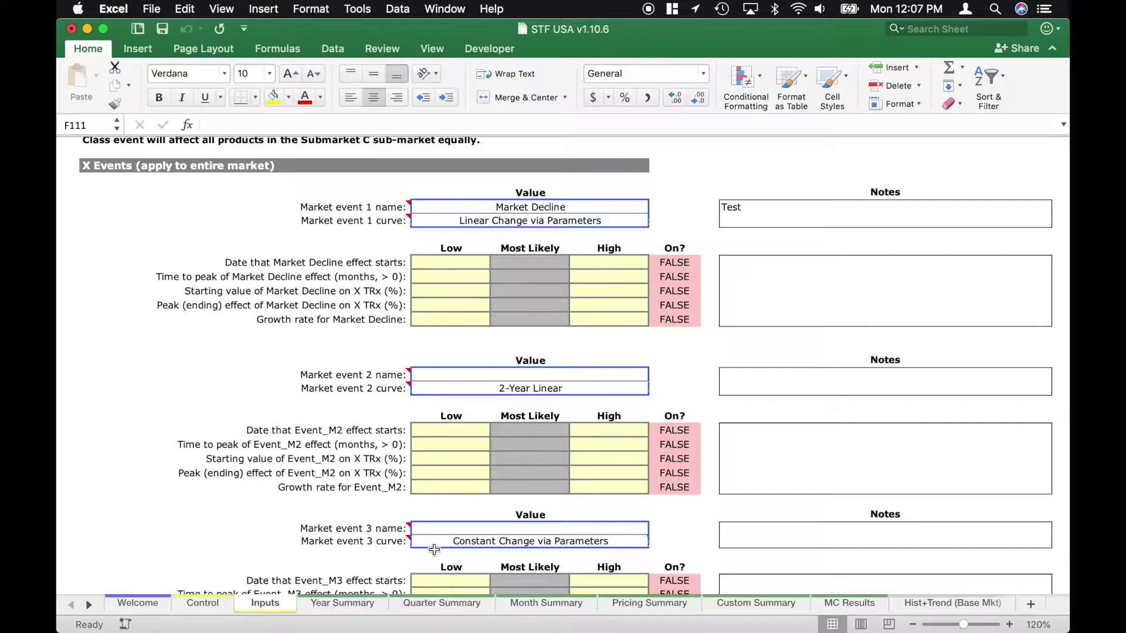
scroll(434, 550, down, 3)
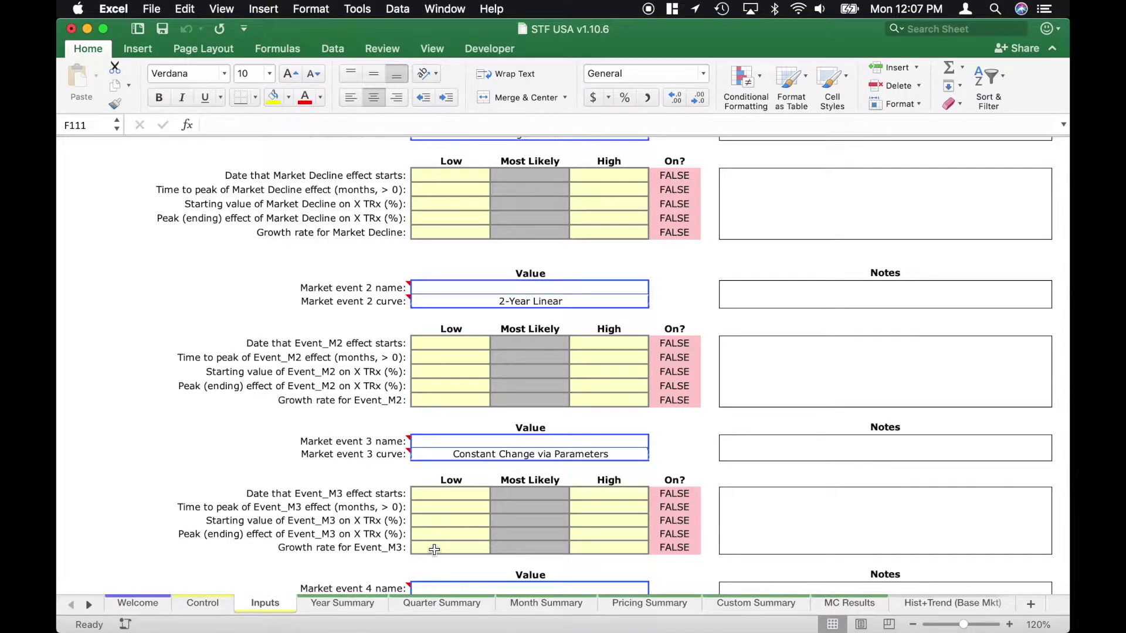
scroll(434, 549, down, 20)
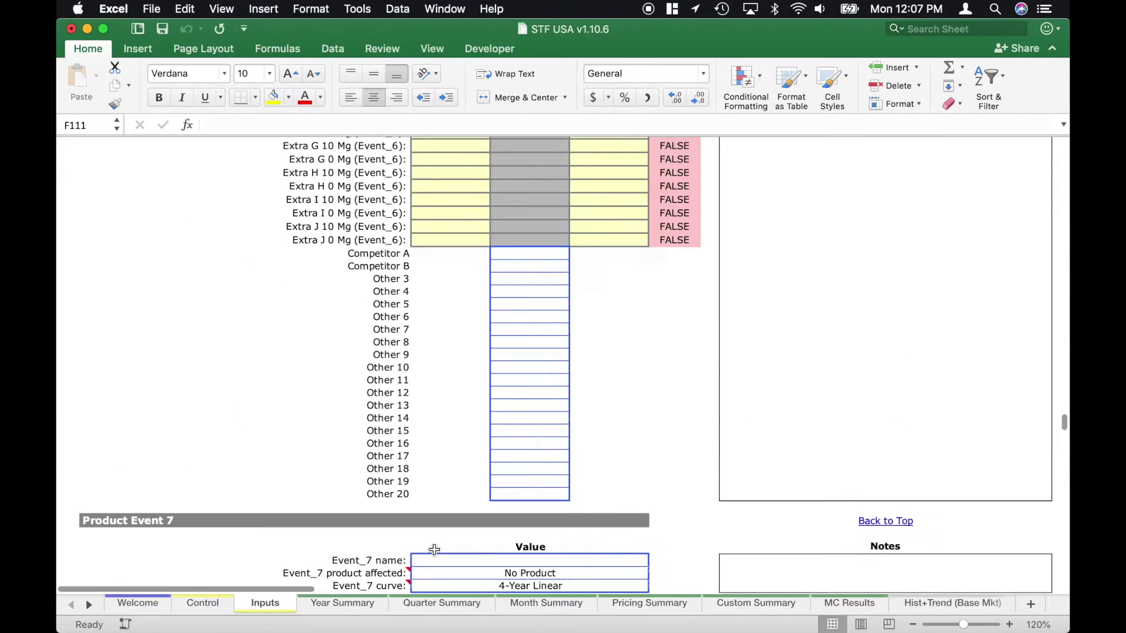
scroll(434, 550, down, 20)
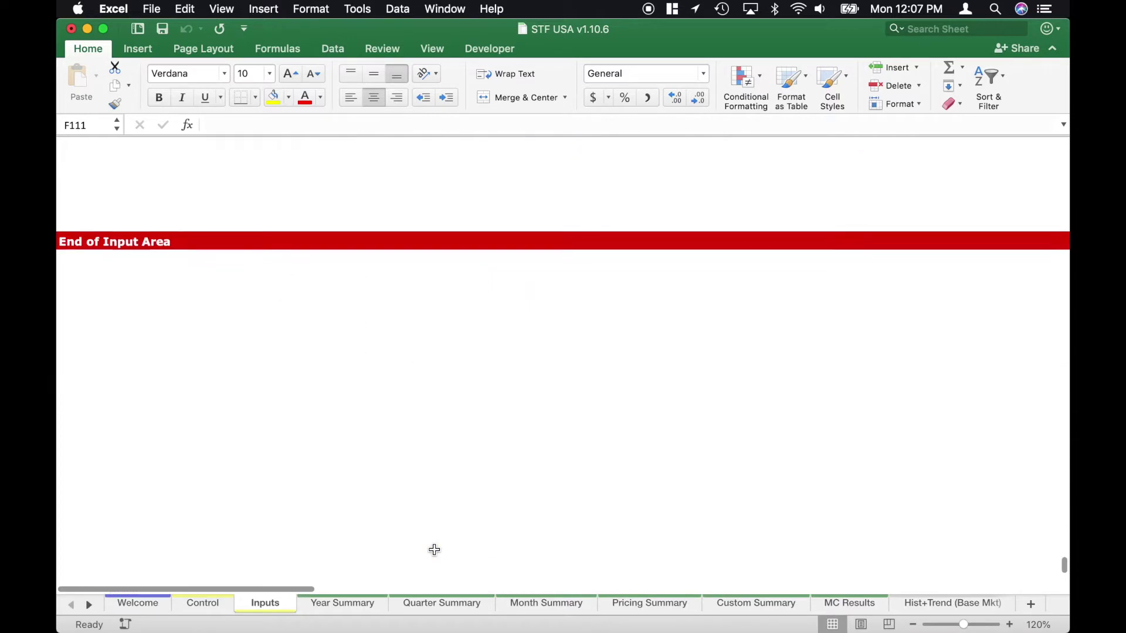
Step: Examine the Overrides section at the end of the Inputs sheet, including its override flags and jump links
scroll(434, 550, up, 5)
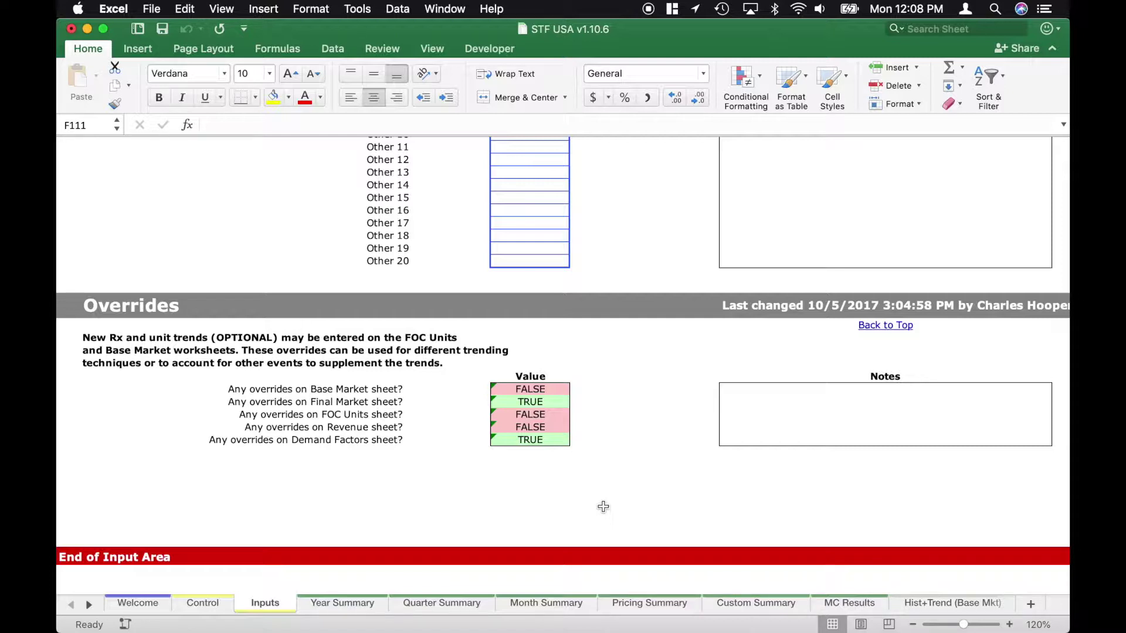
scroll(603, 506, right, 10)
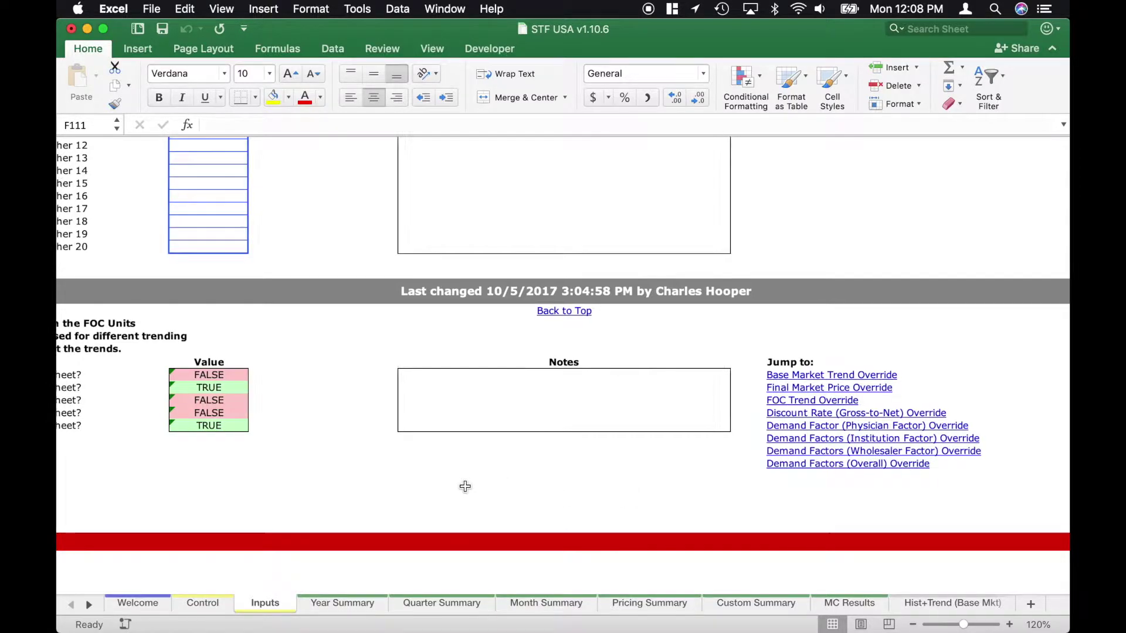
scroll(465, 486, left, 8)
scroll(465, 486, up, 2)
scroll(465, 486, left, 3)
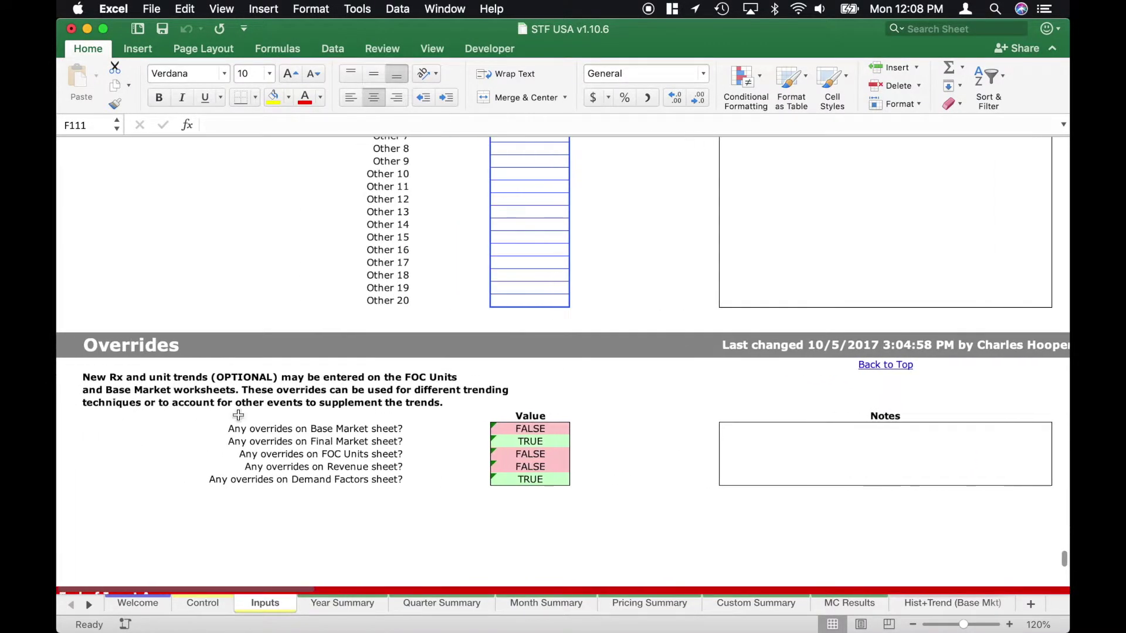
Step: Inspect the Overrides section heading and the last-changed stamp in its header bar
drag(73, 340, 589, 352)
click(664, 549)
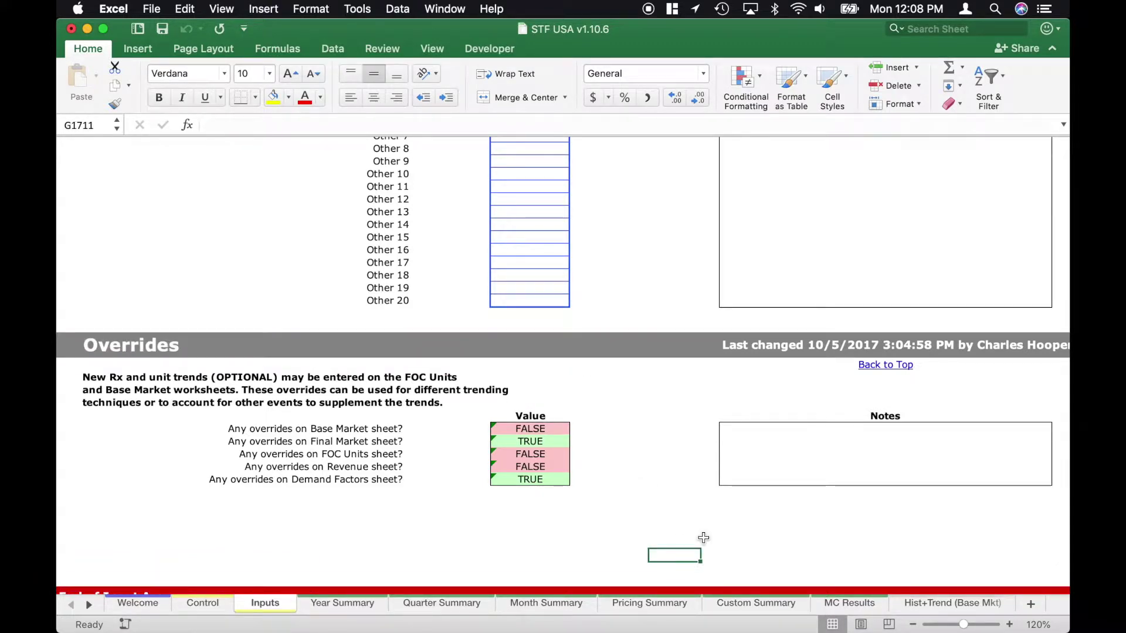
scroll(723, 535, right, 3)
scroll(723, 535, right, 5)
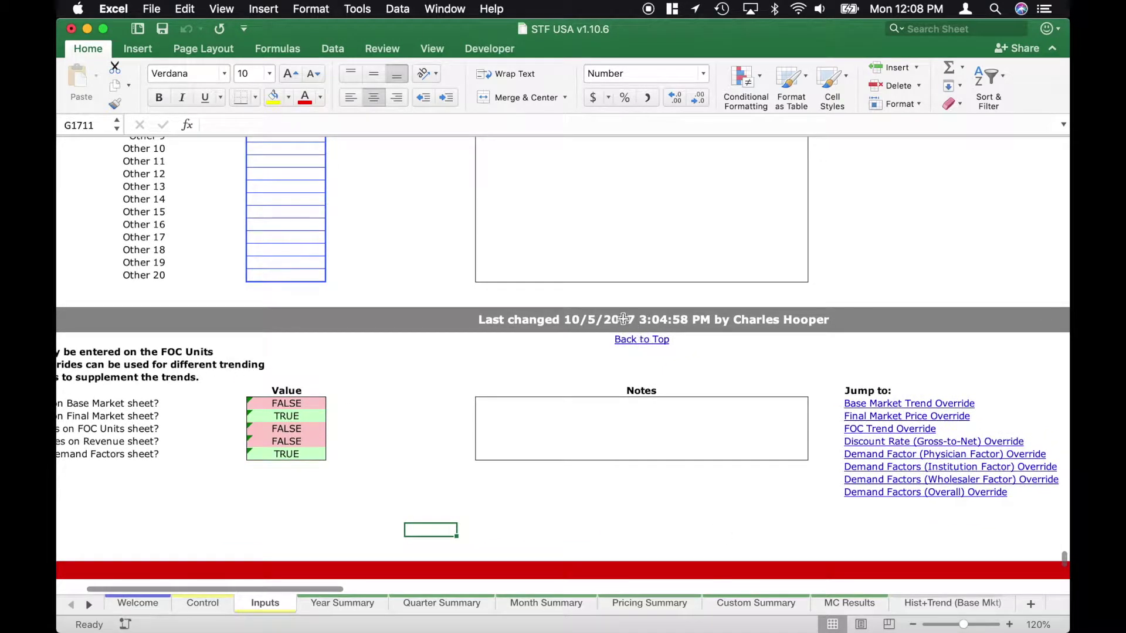
click(496, 319)
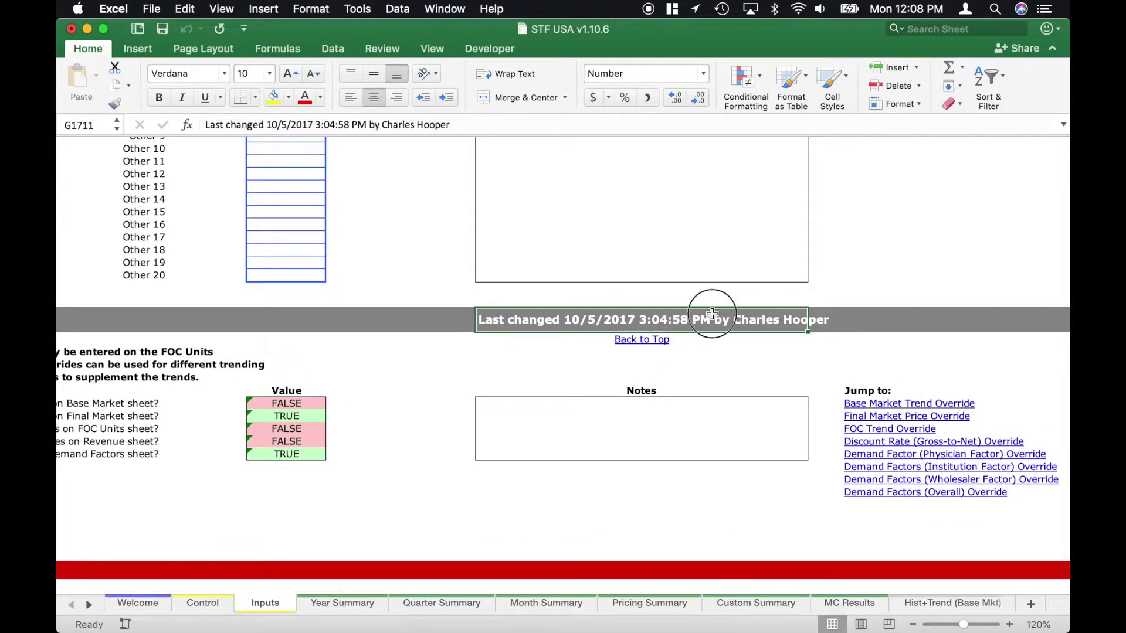
click(692, 514)
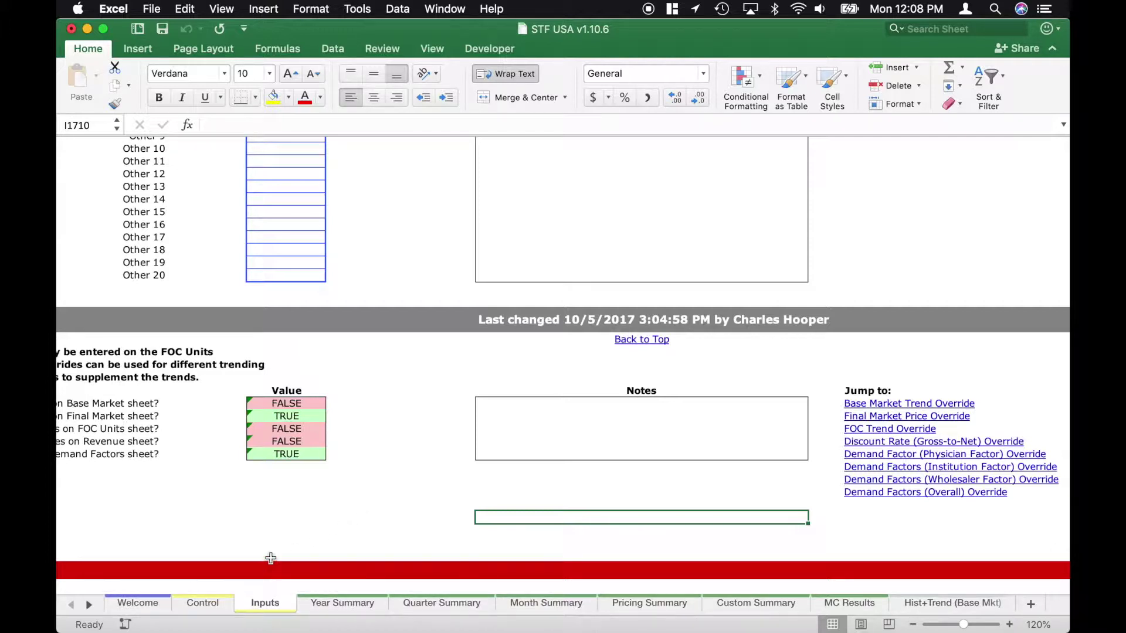
Step: View the Year Summary sheet from its top, followed by the Quarter Summary and Month Summary sheets
click(362, 605)
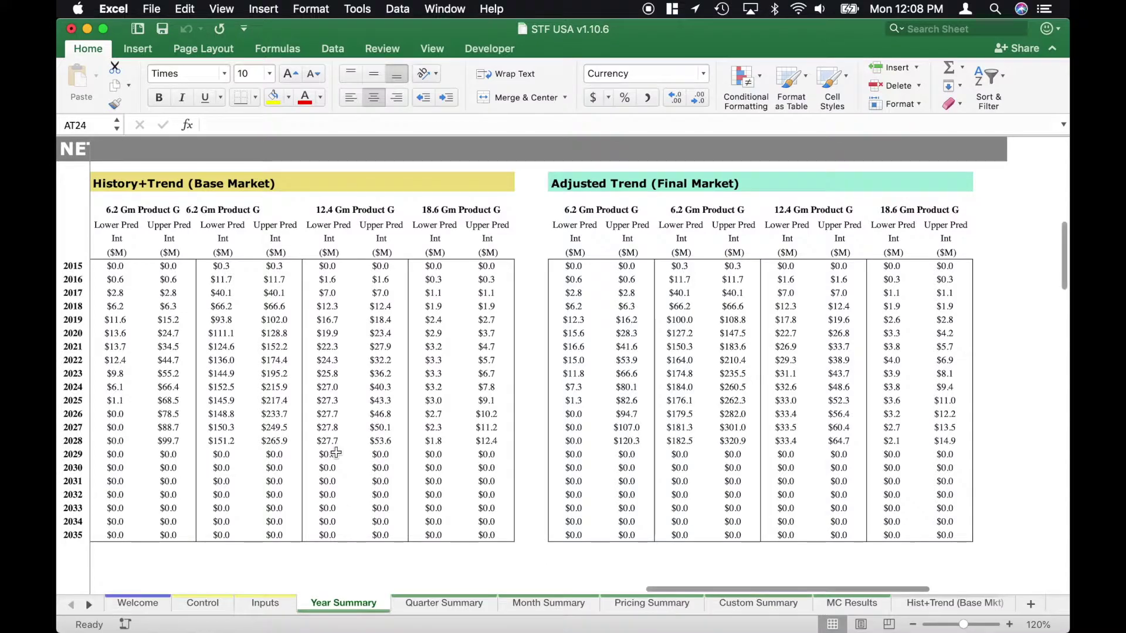
scroll(335, 452, up, 15)
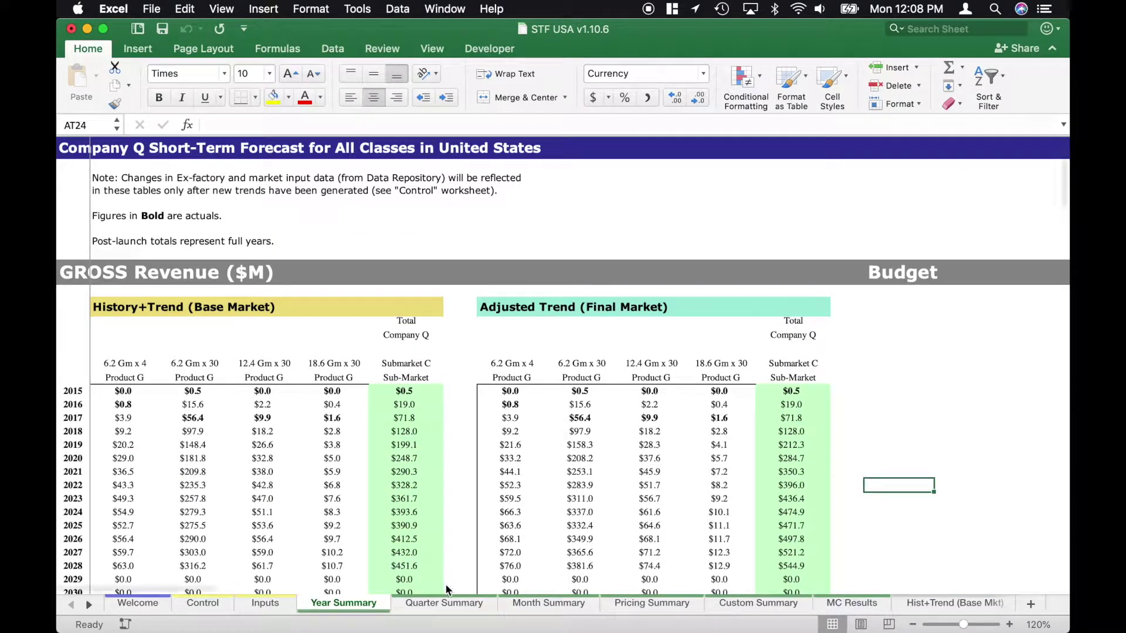
click(442, 600)
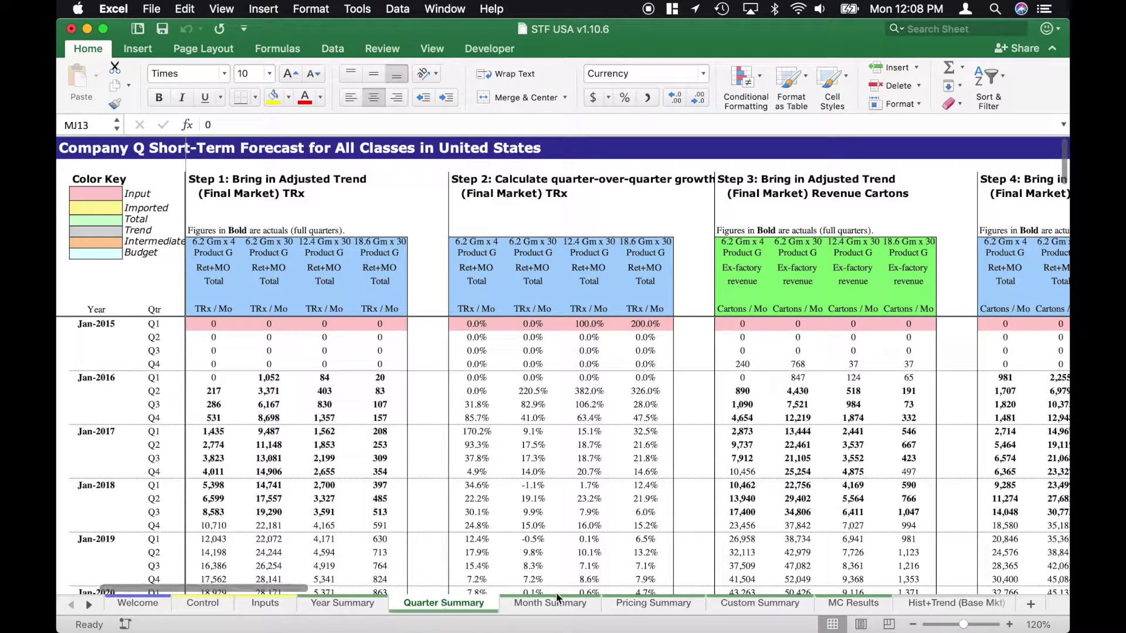
click(574, 607)
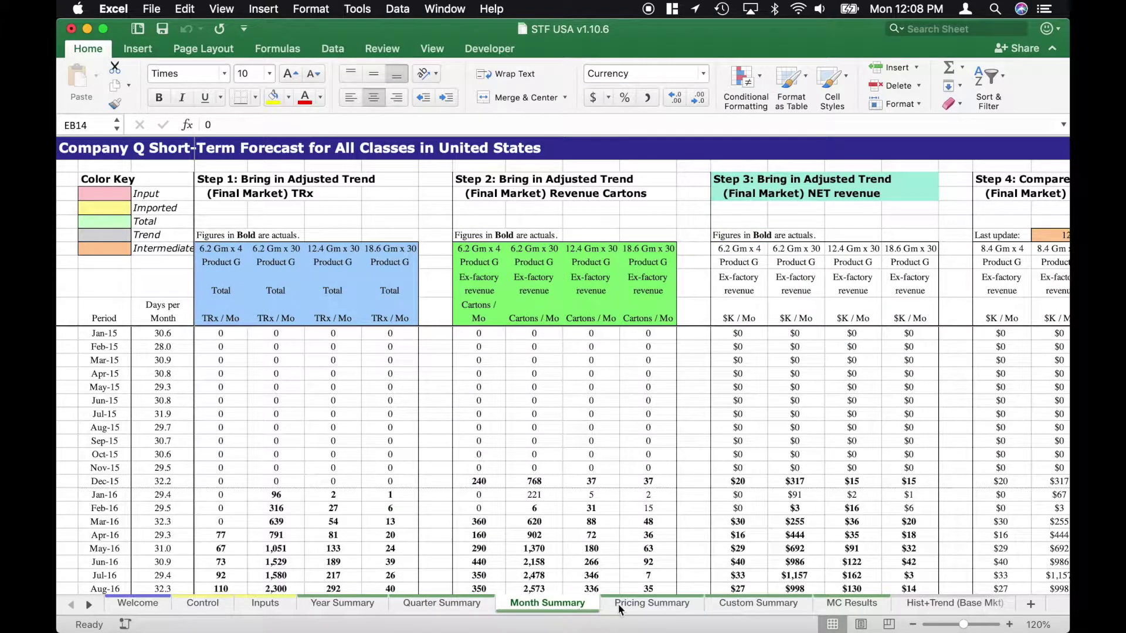
Step: View the Pricing Summary sheet and look through the monthly period list on the Custom Summary sheet
click(642, 607)
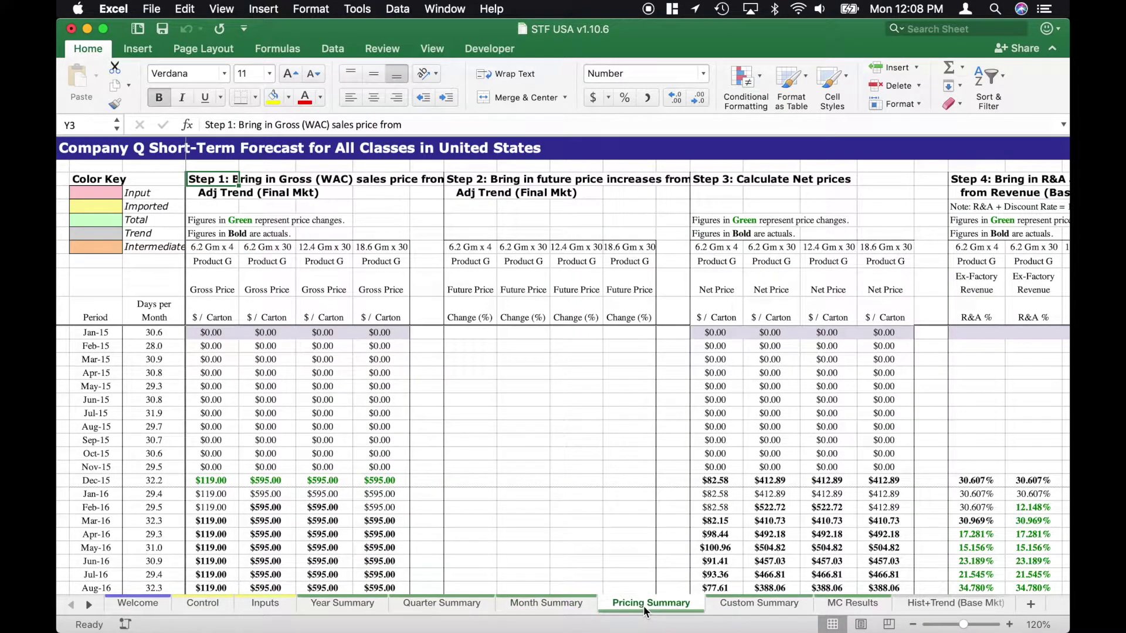
click(751, 601)
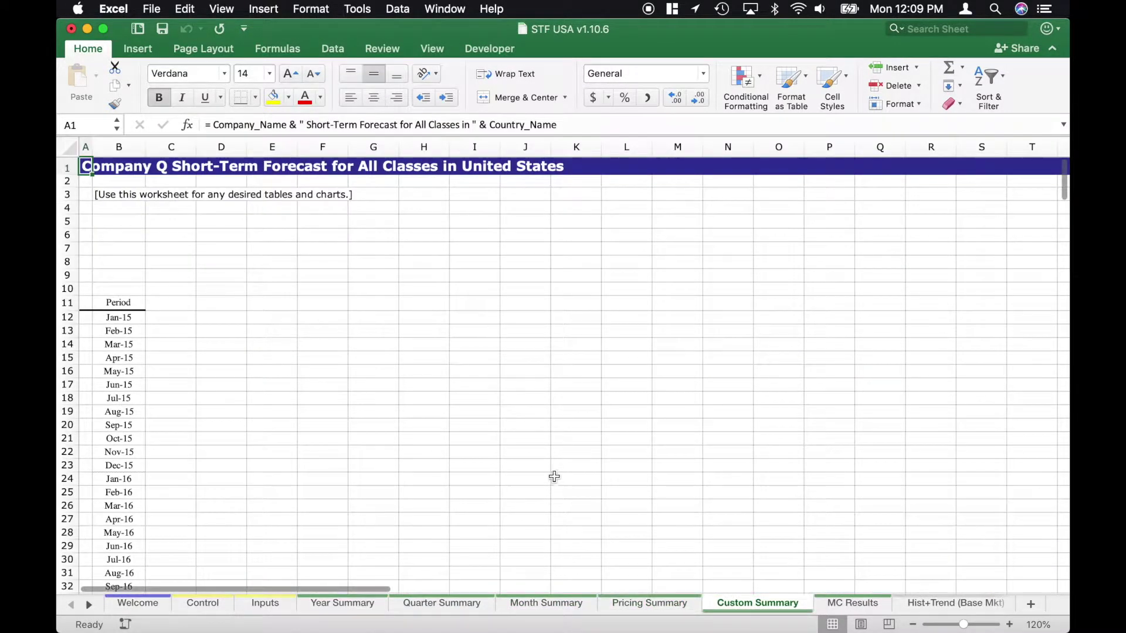
drag(135, 319, 126, 506)
click(235, 472)
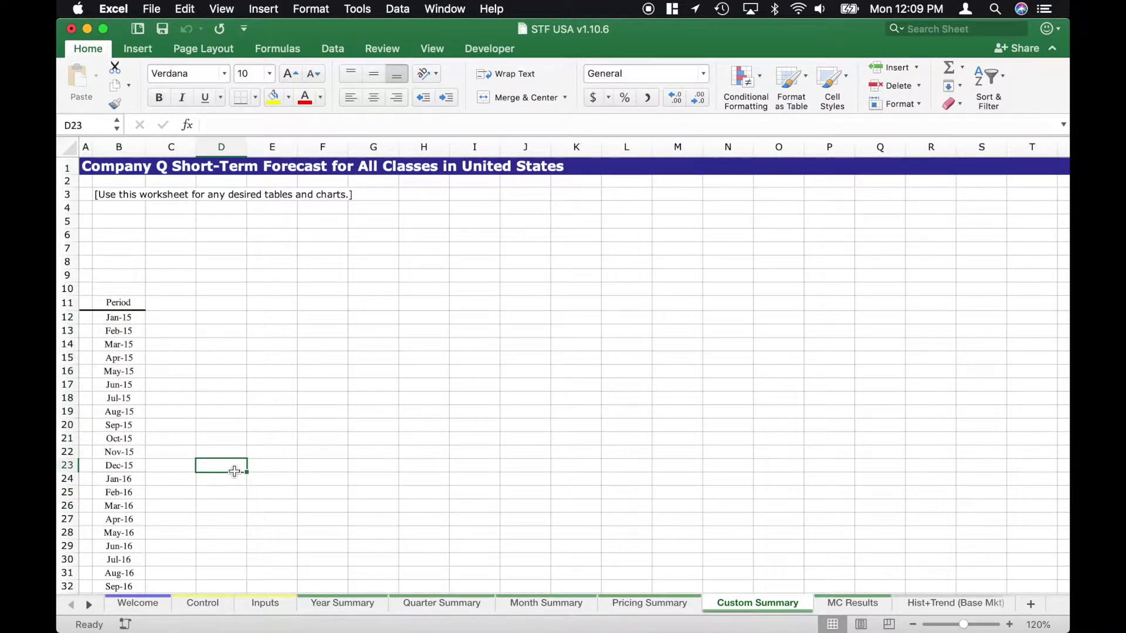
scroll(234, 472, down, 12)
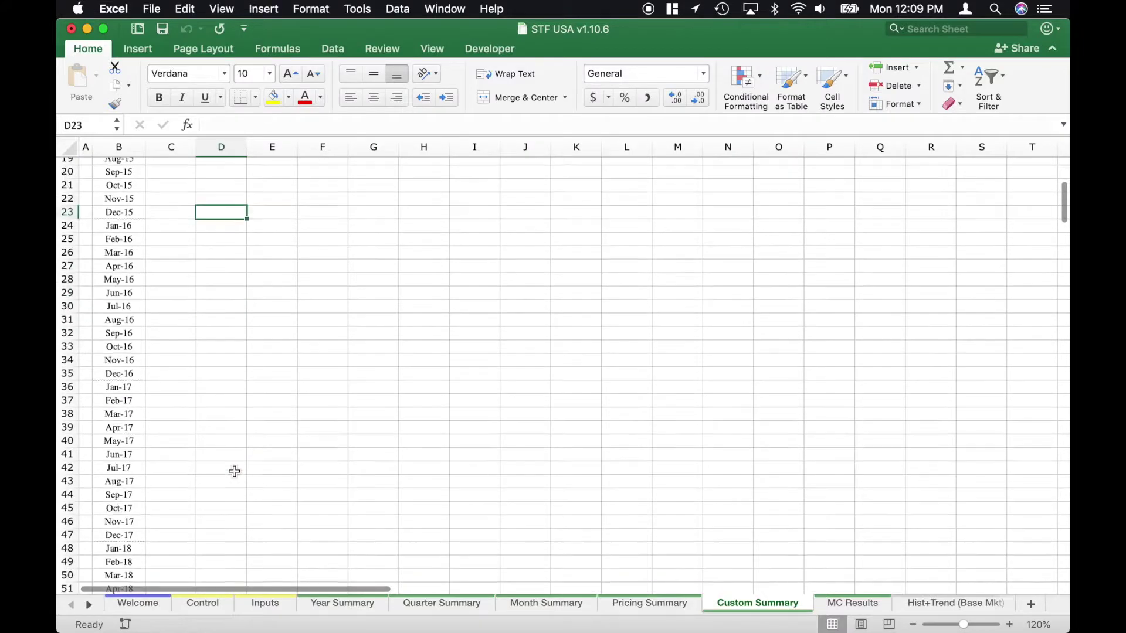
scroll(235, 472, up, 9)
scroll(235, 471, up, 4)
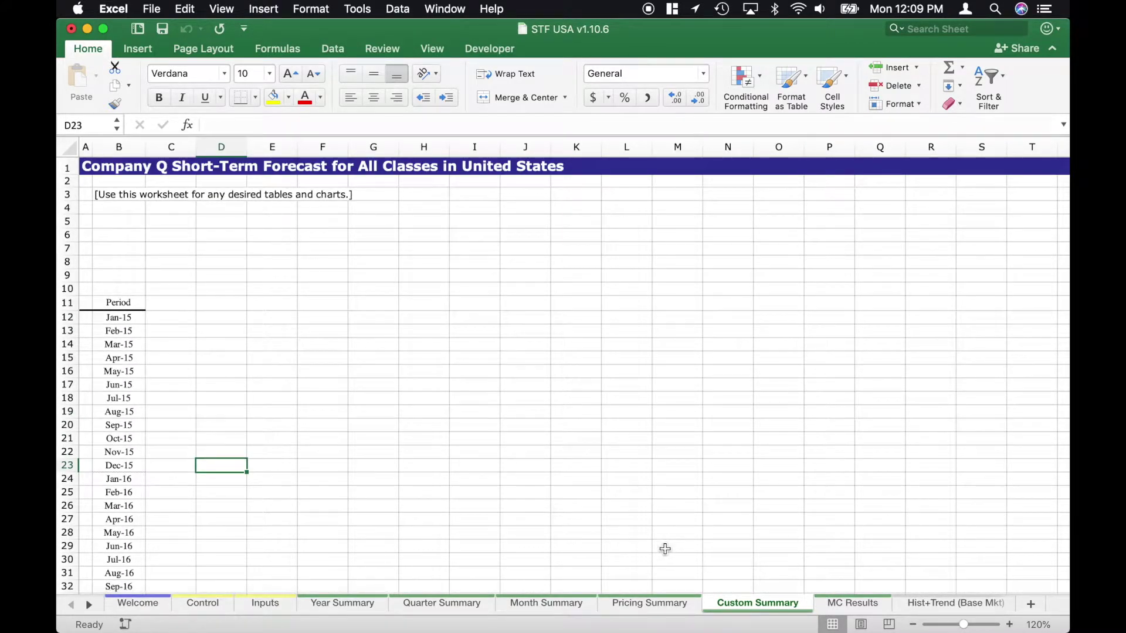
Step: Review the MC Results sheet from its sensitivity analysis up to the net revenue table at the start
click(853, 604)
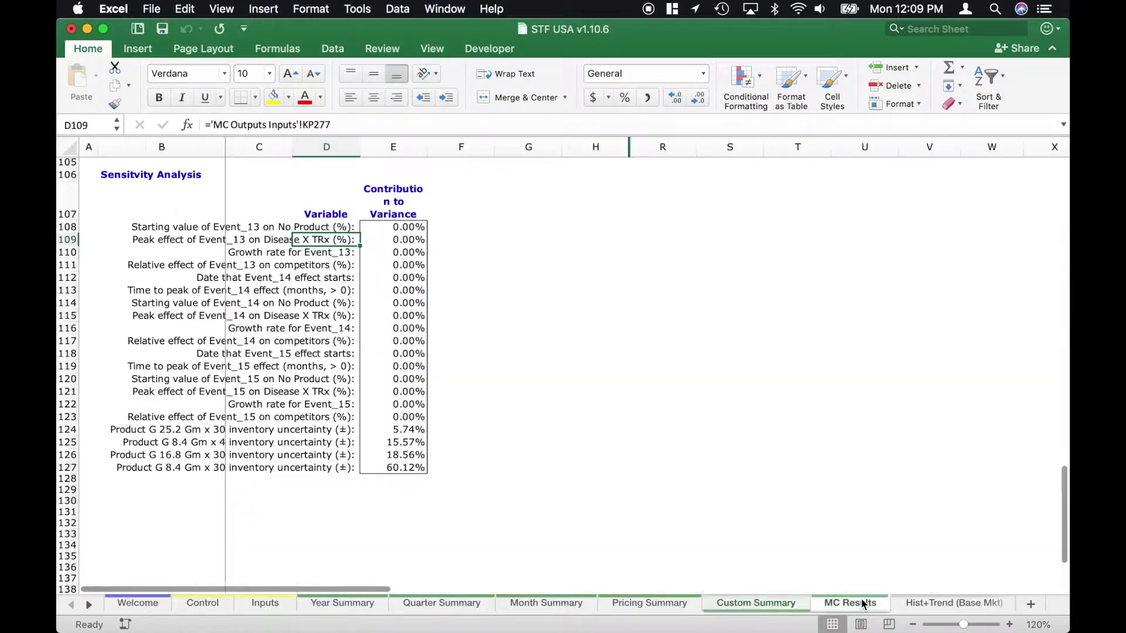
scroll(682, 449, up, 15)
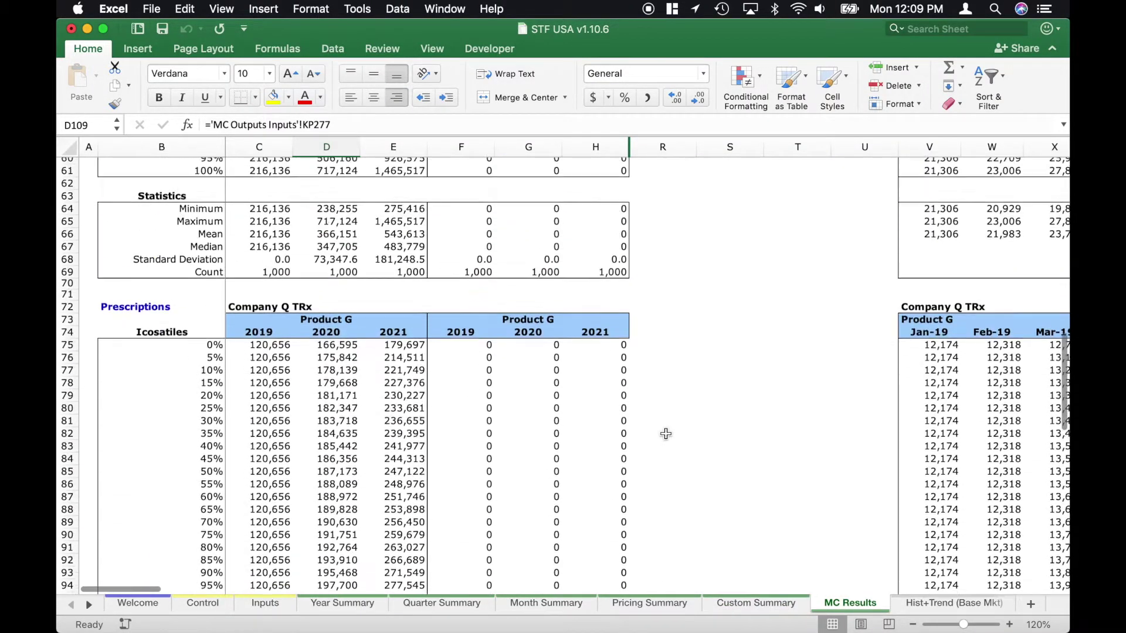
scroll(666, 434, up, 3)
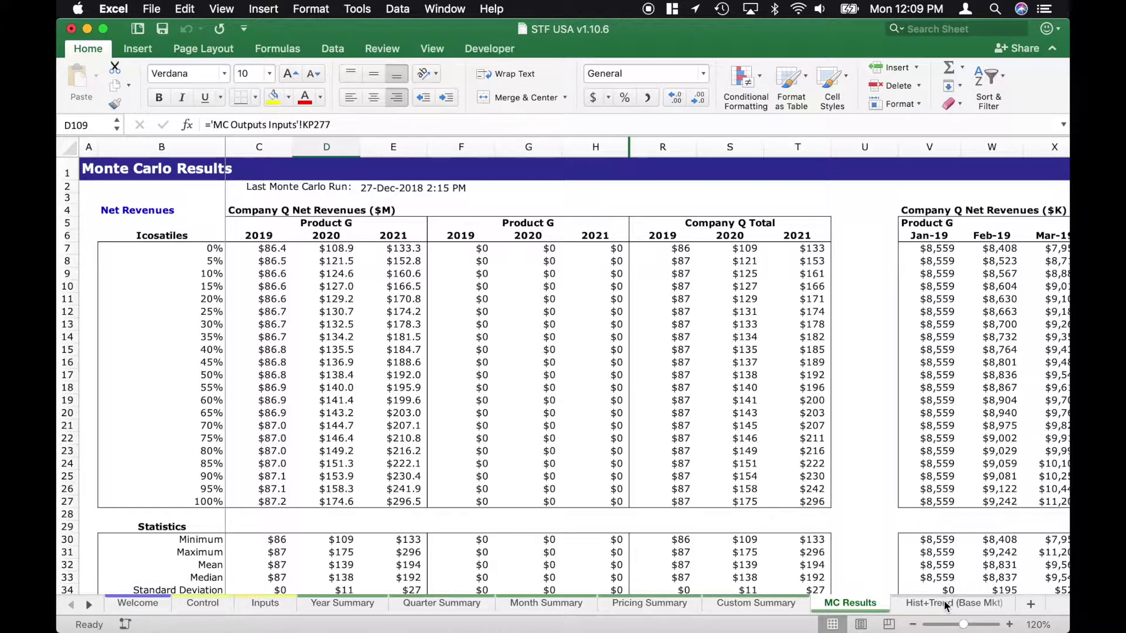
Step: View the Hist+Trend (Base Mkt) sheet back to its first steps, where ex-factory revenue and demand data are imported
click(90, 605)
click(91, 602)
click(91, 602)
click(91, 603)
click(92, 603)
click(92, 603)
click(91, 603)
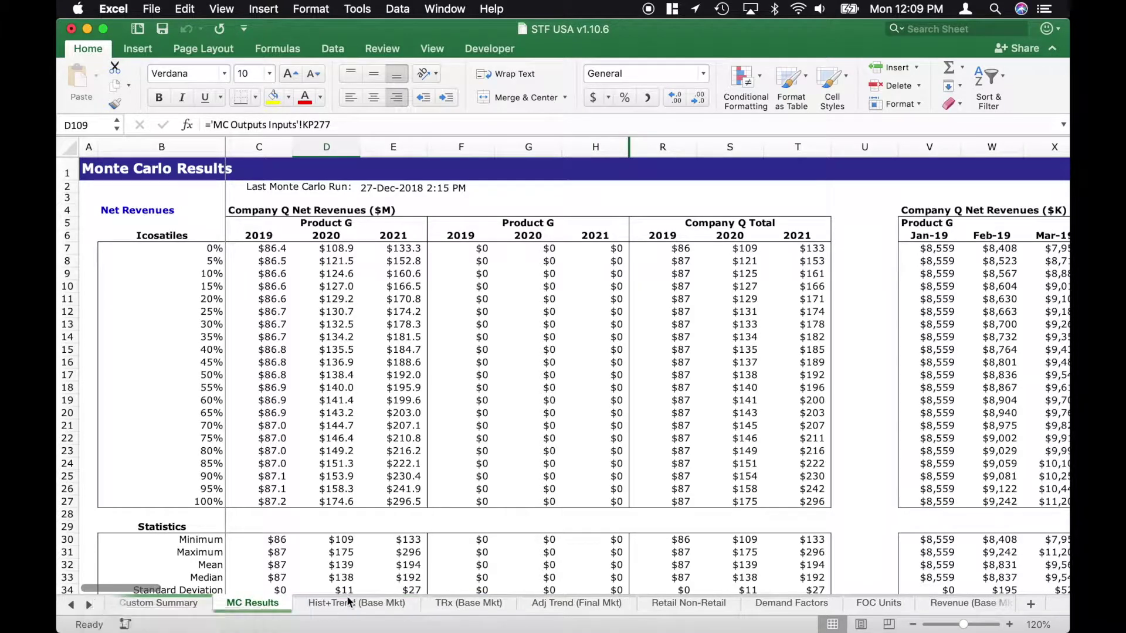
click(367, 602)
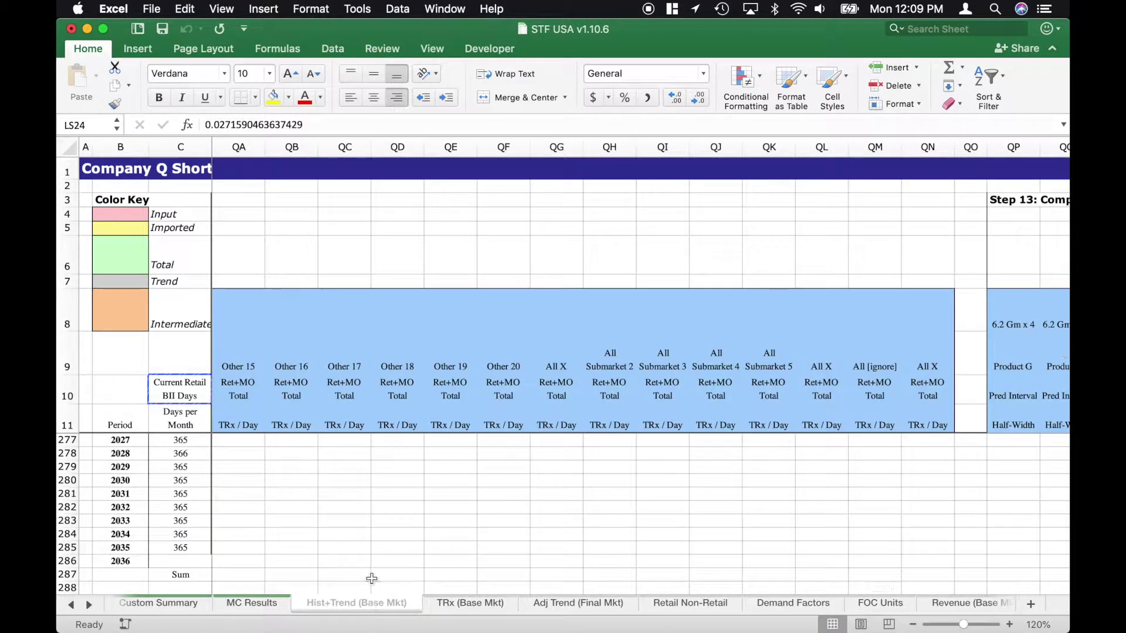
scroll(388, 496, up, 20)
scroll(388, 497, left, 20)
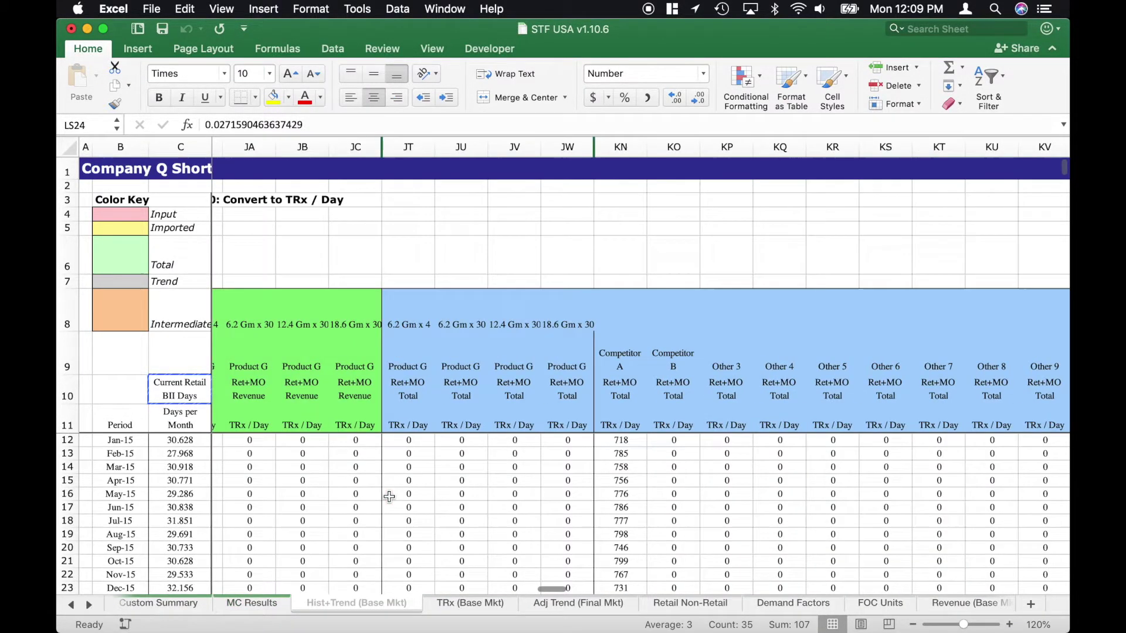
scroll(388, 497, left, 20)
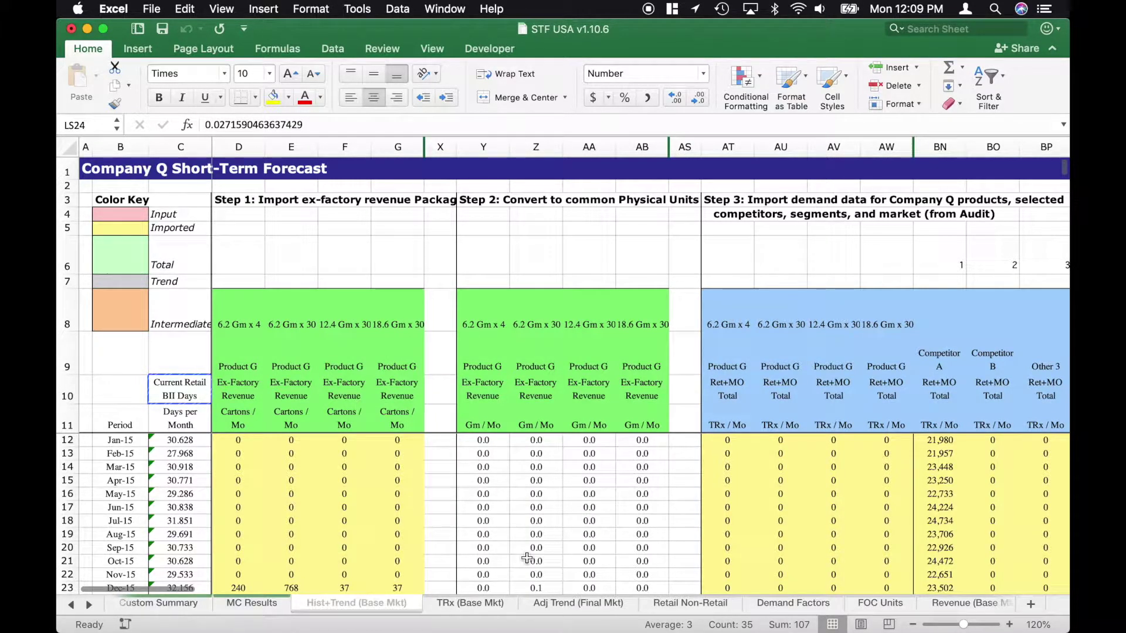
Step: View the TRx (Base Mkt), Adj Trend (Final Mkt) and Retail Non-Retail calculation sheets, including the yearly rows of Retail Non-Retail
click(487, 601)
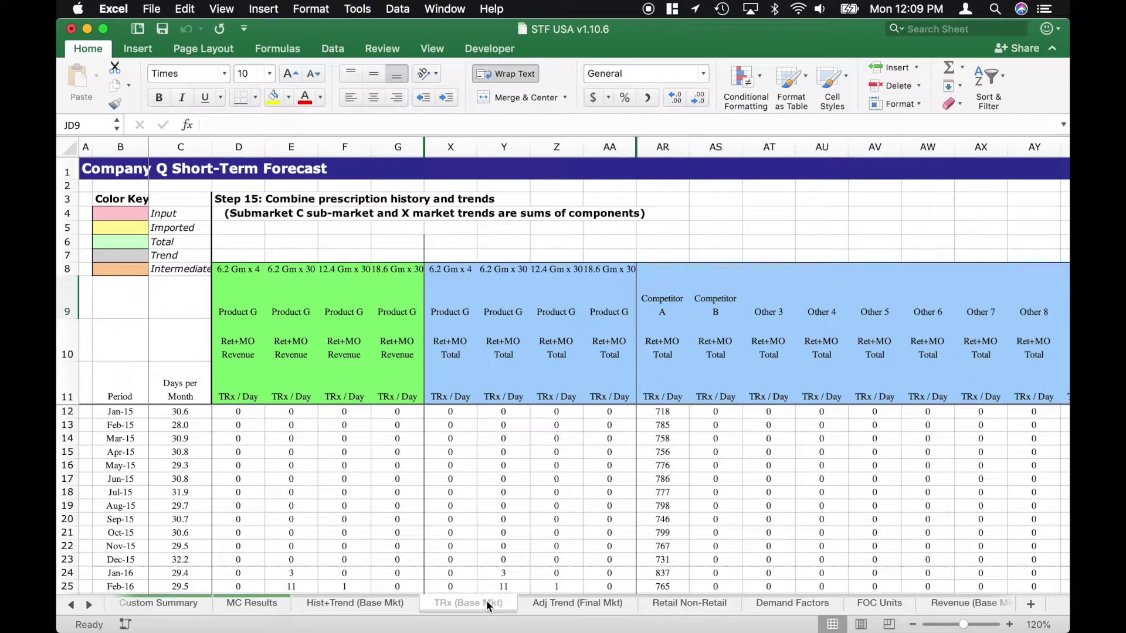
click(573, 603)
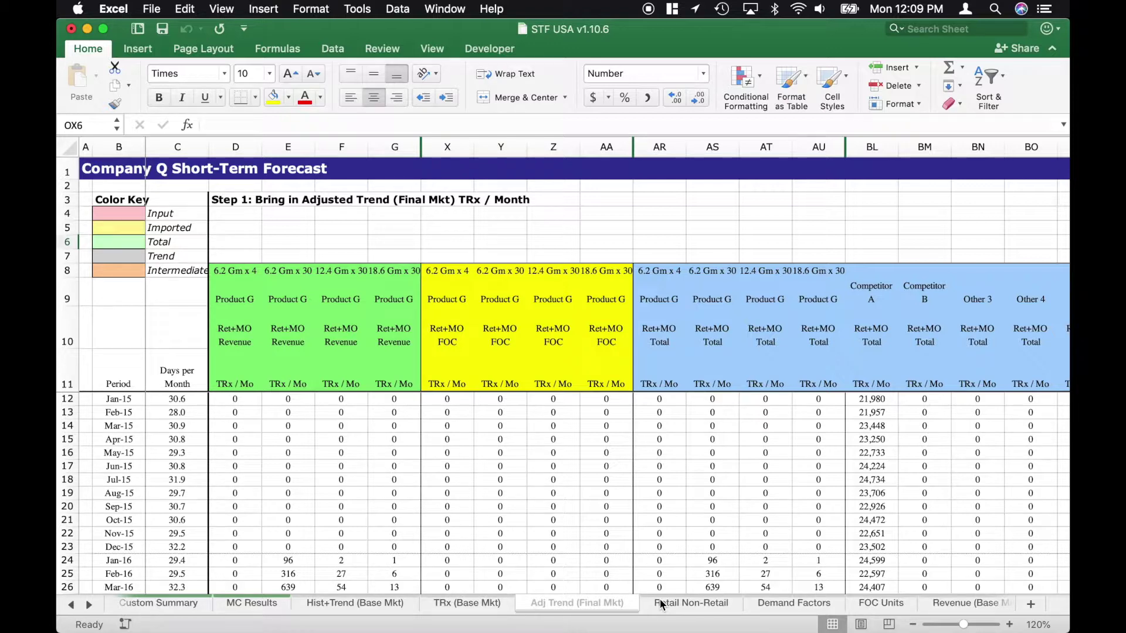
scroll(666, 533, down, 5)
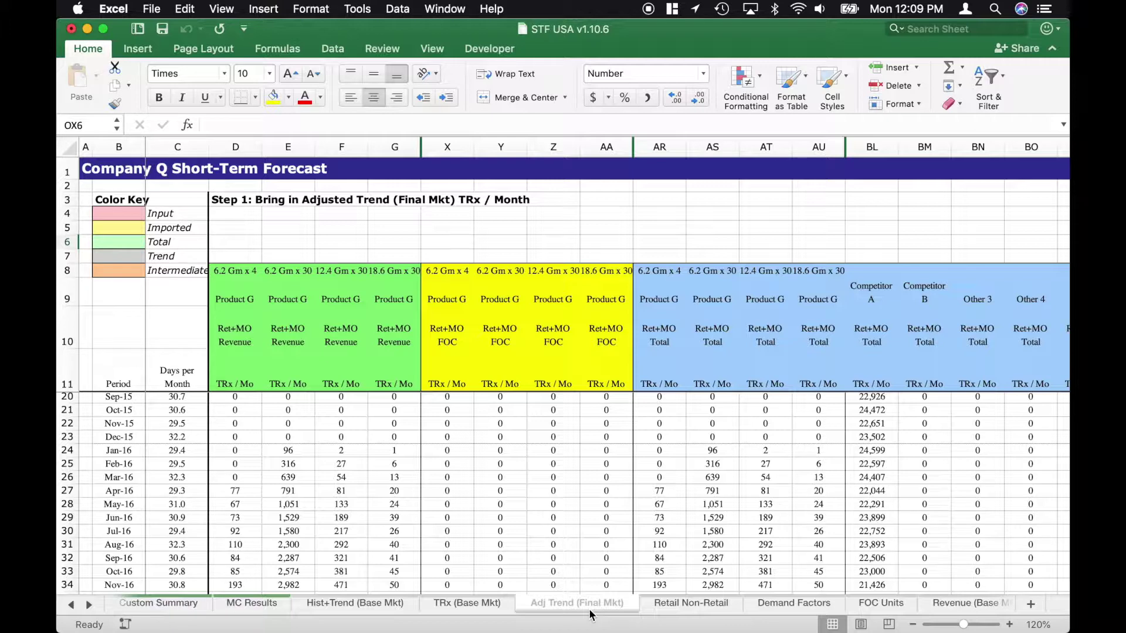
click(680, 607)
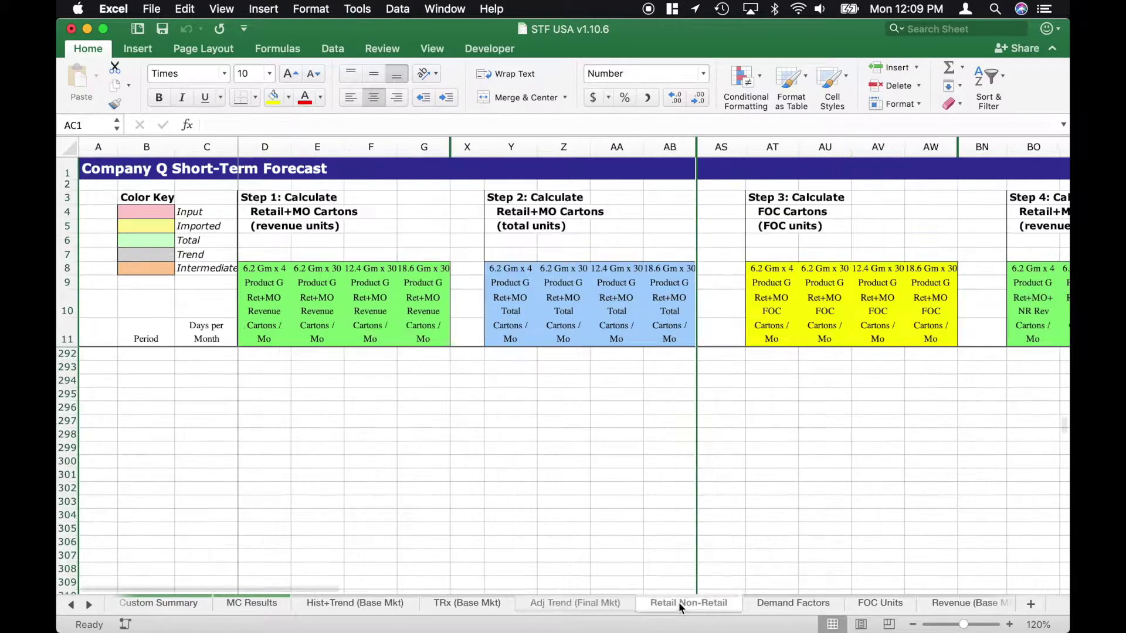
scroll(578, 481, down, 20)
scroll(579, 480, down, 3)
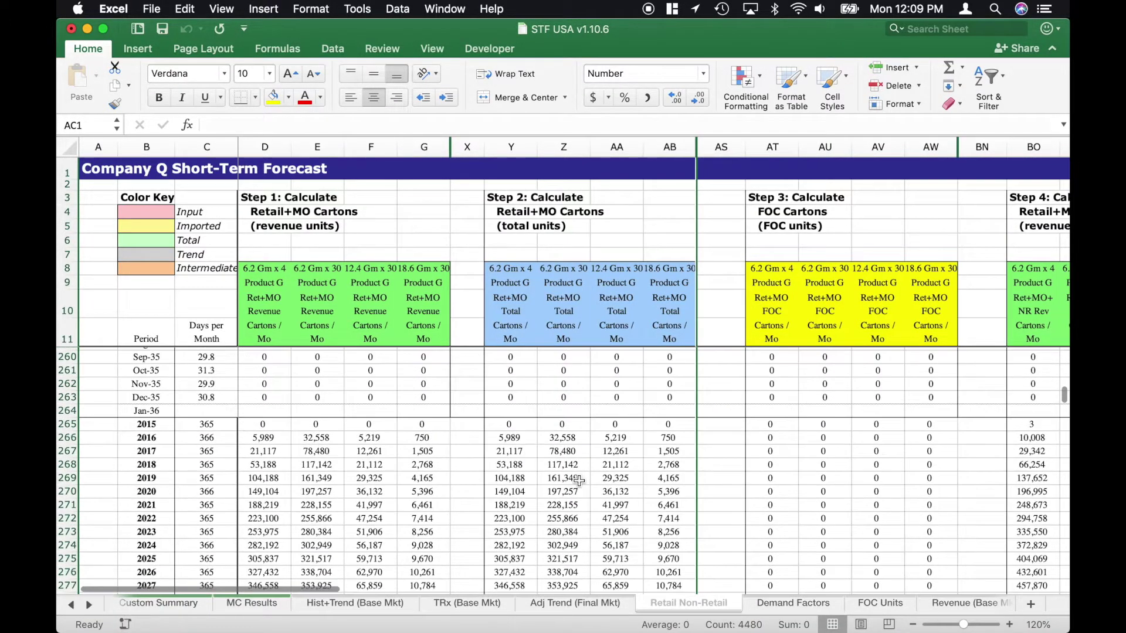
Step: Examine the Demand Factors sheet with its trend parameters, and view the FOC Units and Revenue (Base Mkt) sheets
click(774, 606)
scroll(680, 527, right, 5)
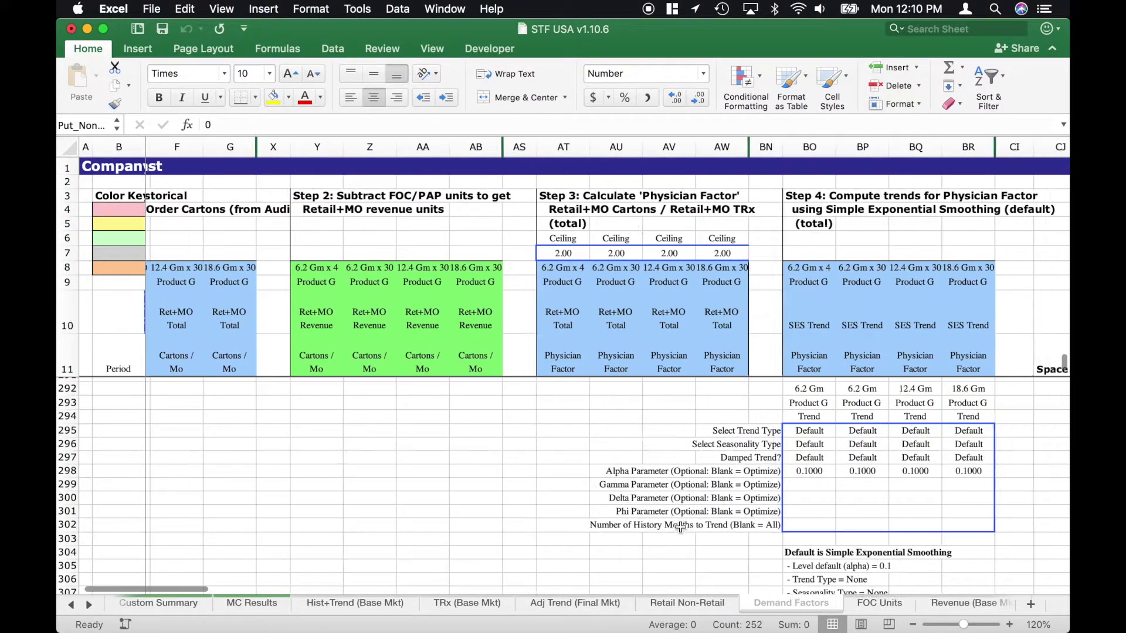
scroll(682, 522, left, 5)
scroll(683, 518, up, 5)
scroll(684, 522, up, 7)
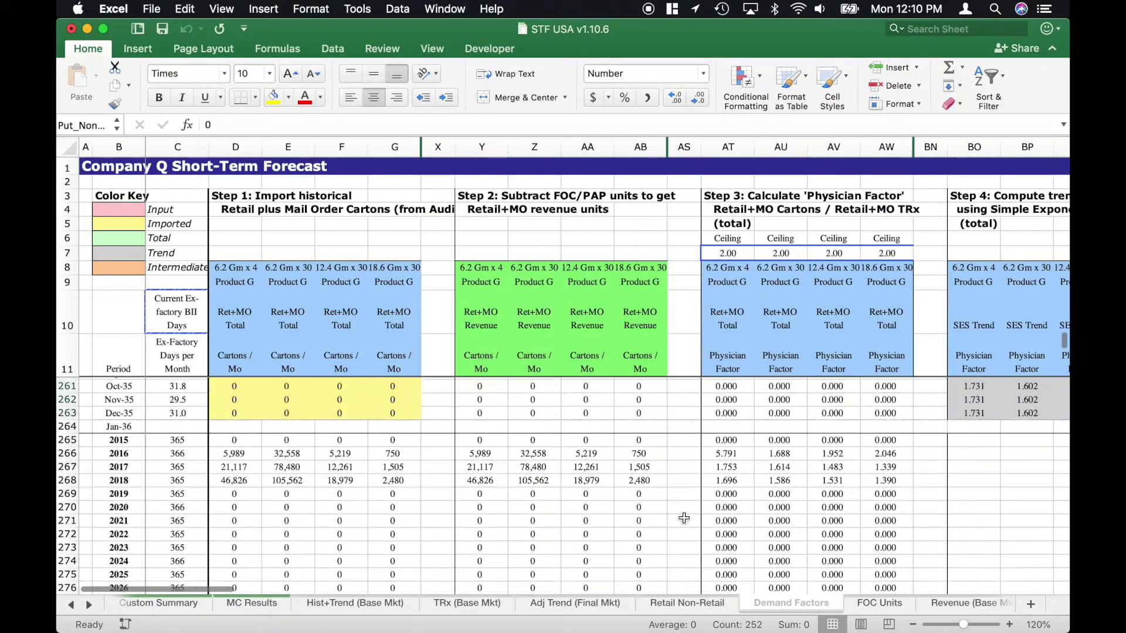
click(891, 607)
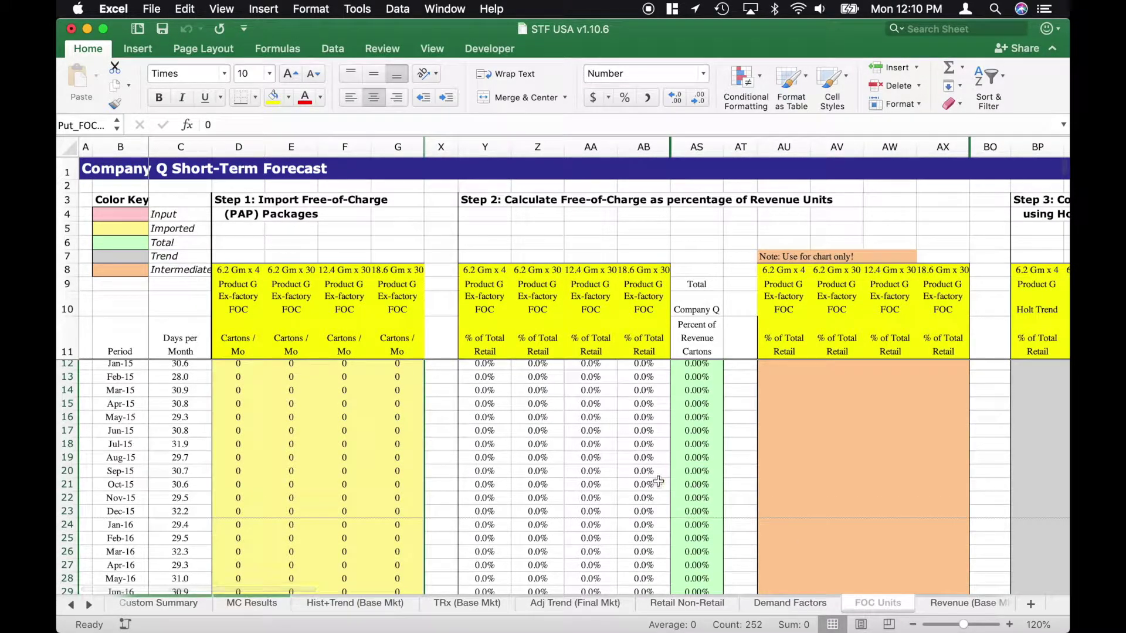
click(952, 605)
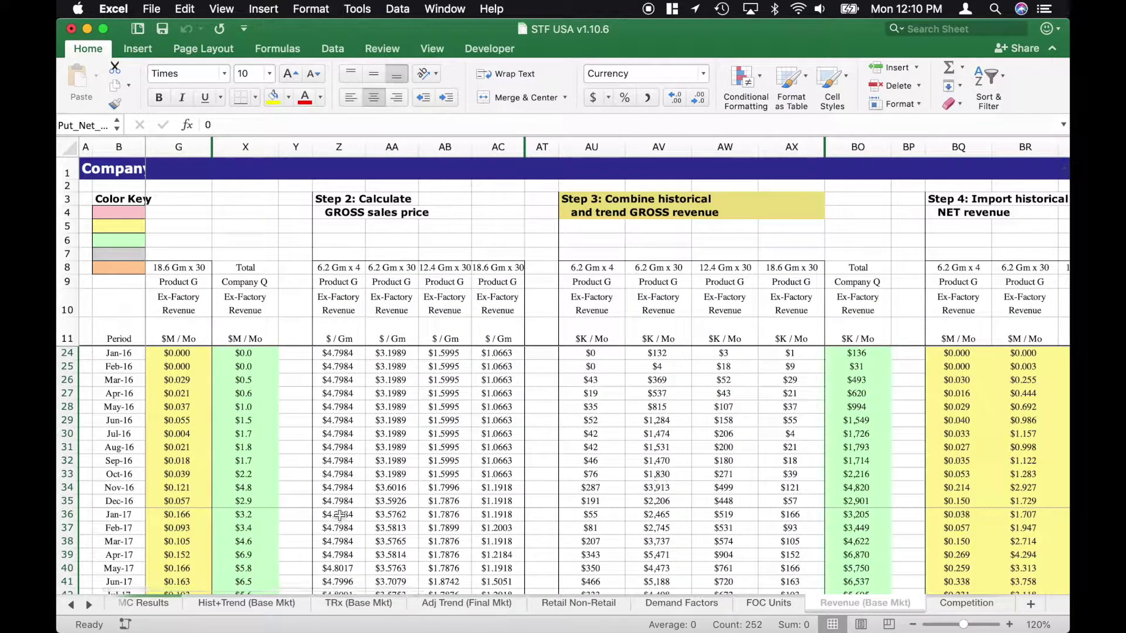
Step: Examine the Competition sheet, covering the product launch order tables and the monthly launch share rows
click(89, 605)
click(89, 604)
click(89, 604)
click(89, 604)
click(89, 605)
click(89, 605)
click(344, 604)
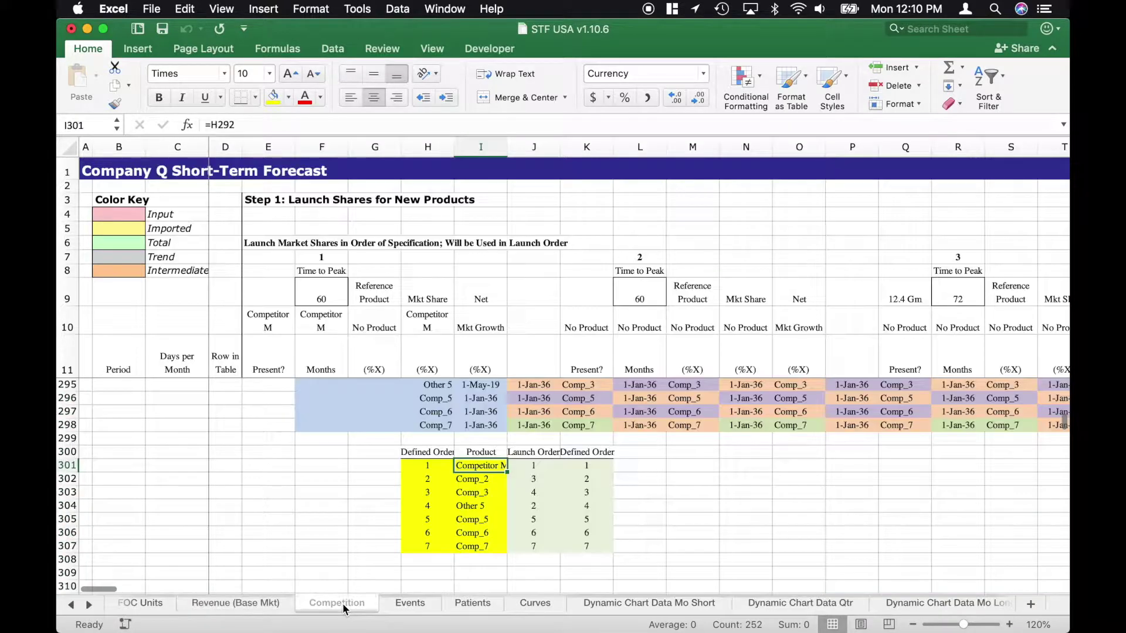
scroll(326, 500, right, 2)
scroll(325, 500, right, 2)
scroll(326, 499, up, 1)
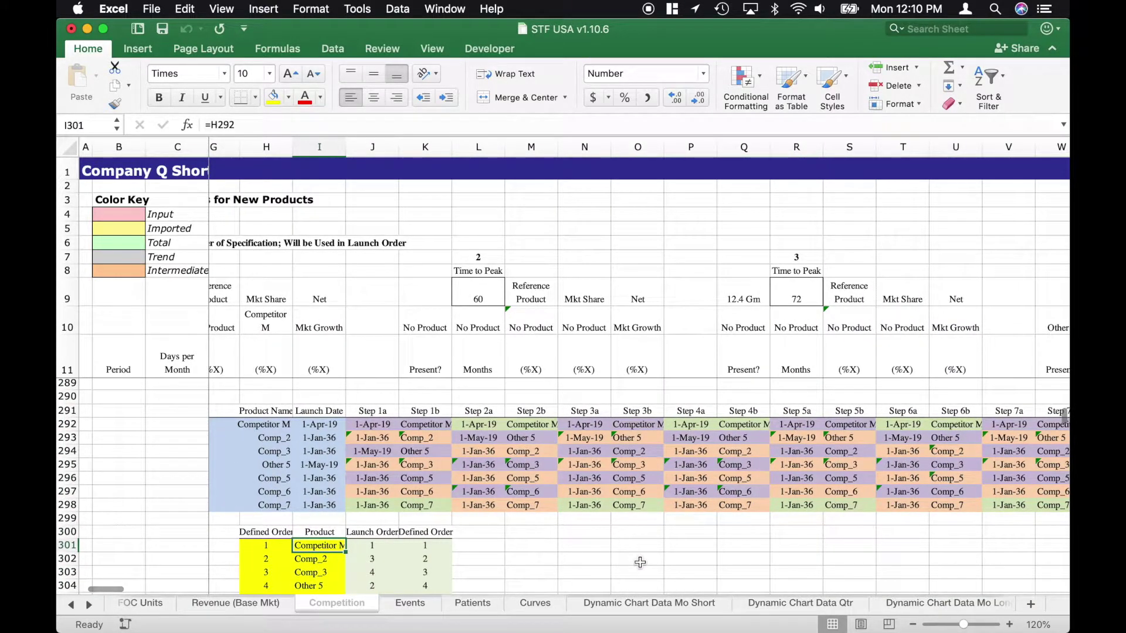
scroll(526, 551, left, 3)
scroll(526, 551, up, 10)
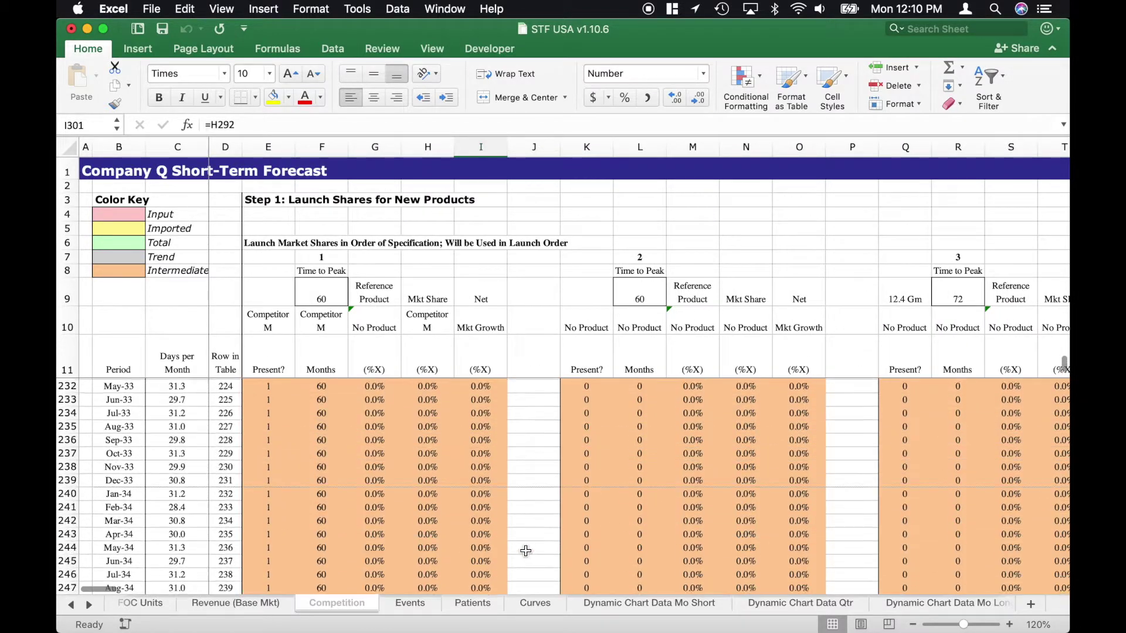
scroll(526, 552, up, 1)
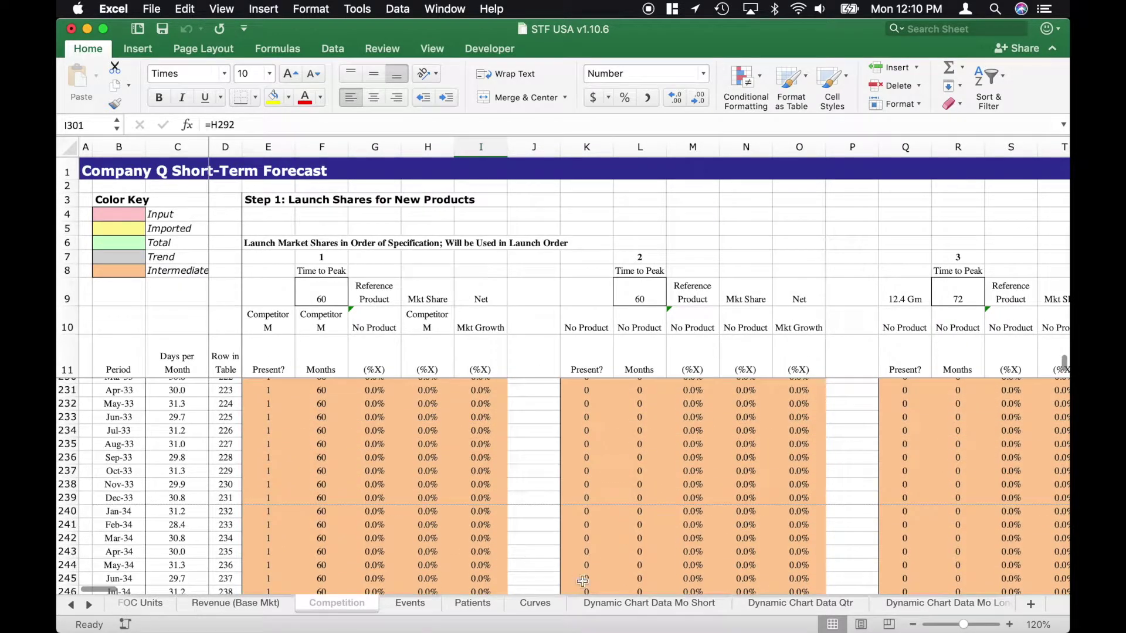
Step: View the Events, Patients and Curves sheets in turn
click(421, 604)
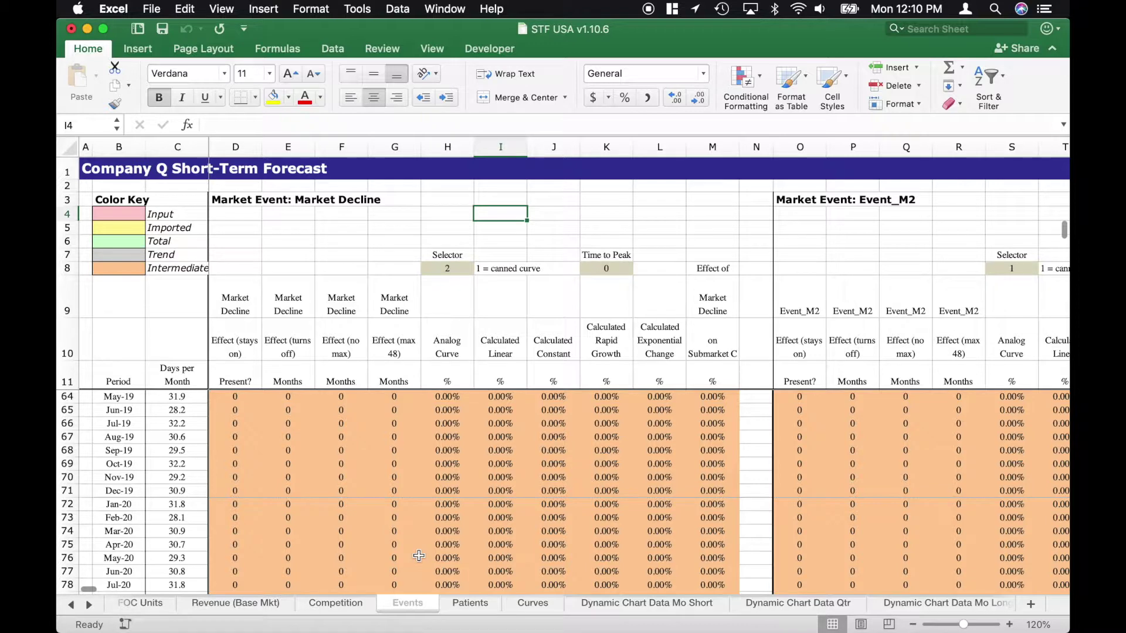
click(472, 604)
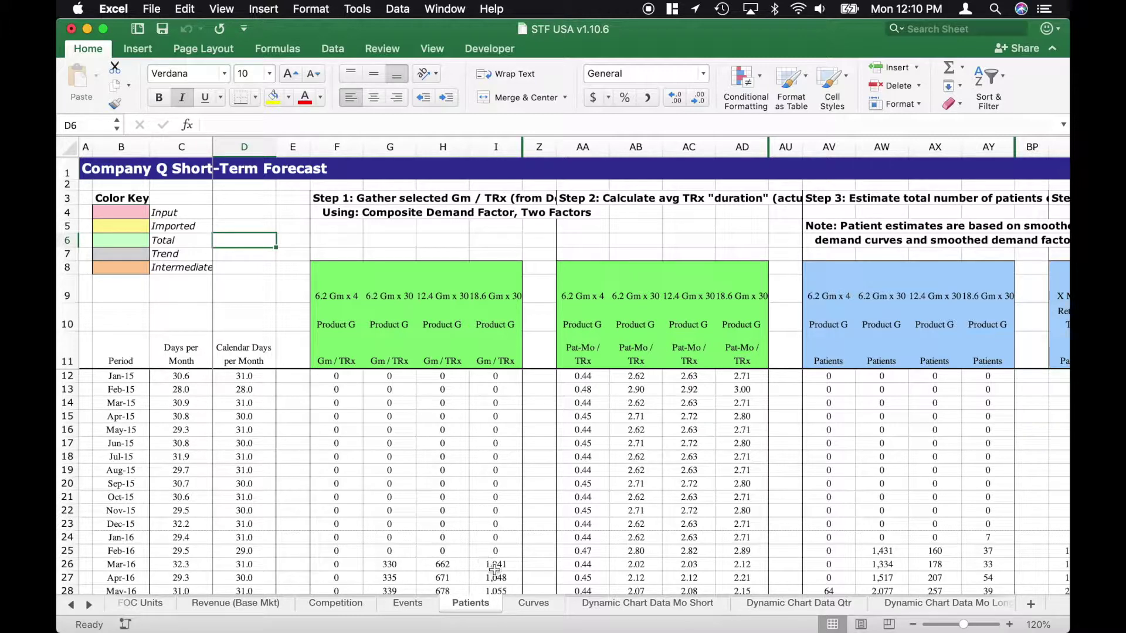
click(532, 603)
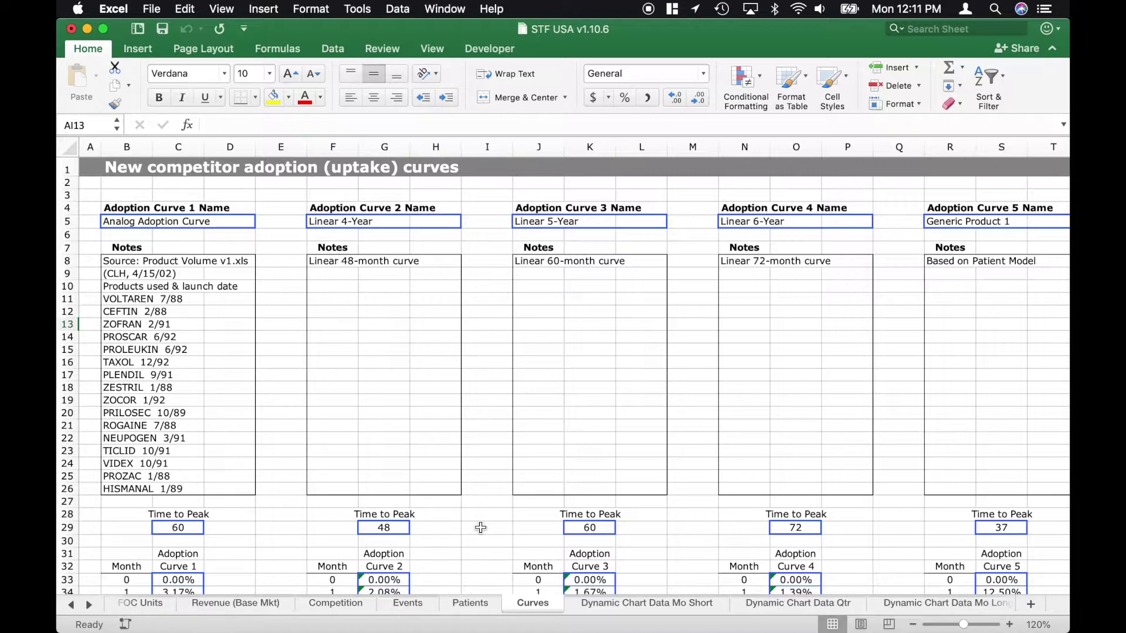
Step: View the three Dynamic Chart Data sheets: Mo Short, Qtr and Mo Long
click(646, 603)
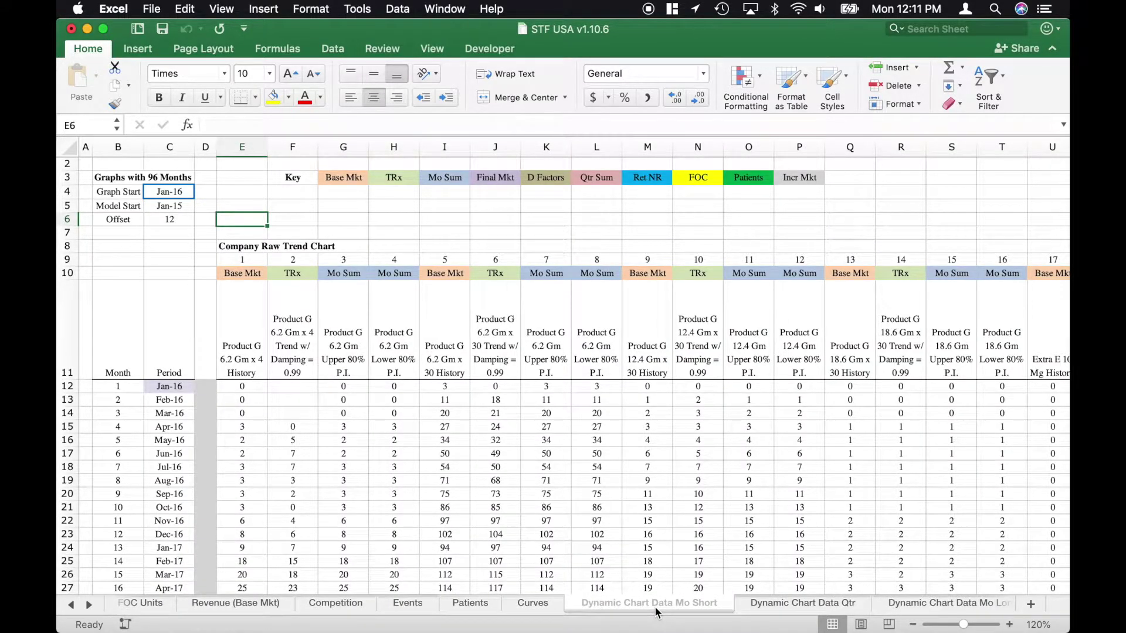
click(776, 607)
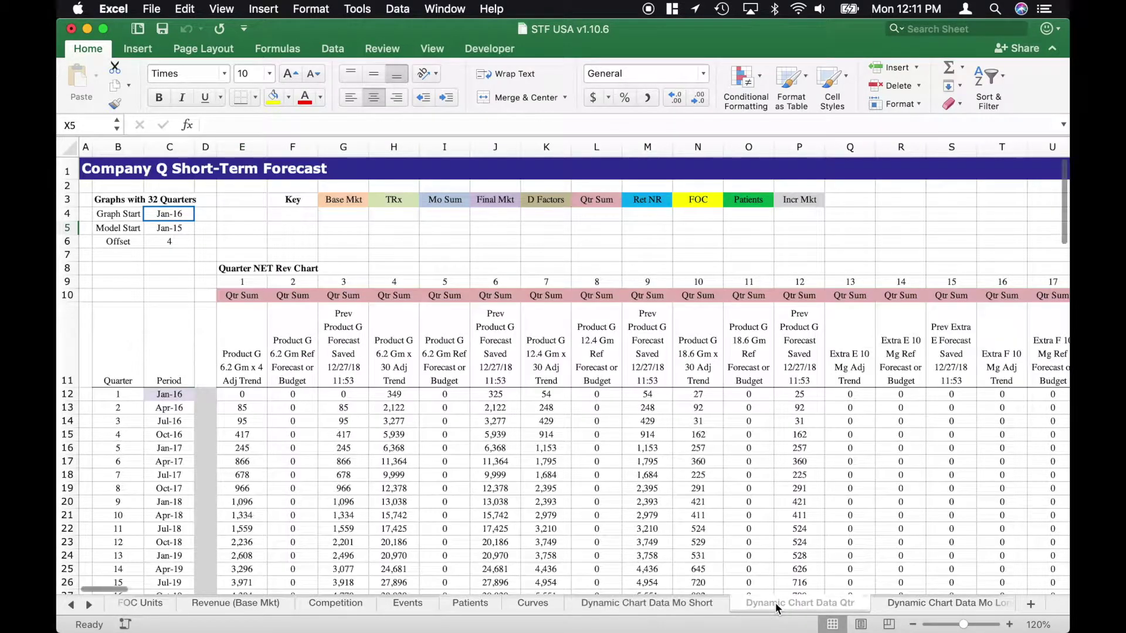
click(911, 605)
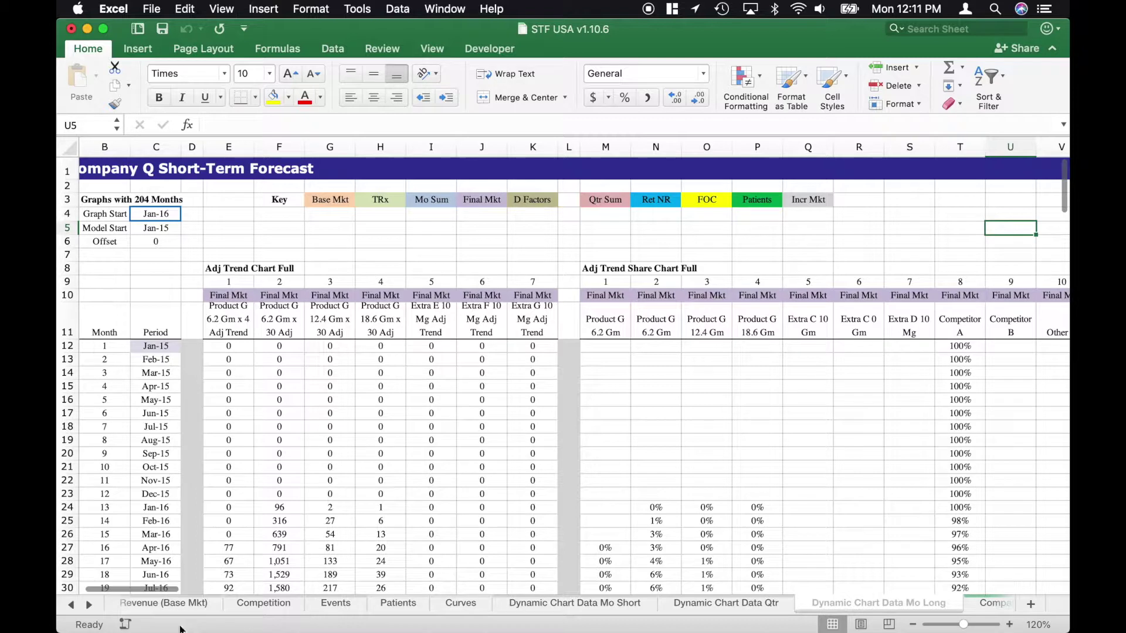
Step: View the Company Raw Trend, Company Total Raw Trend and Competitor Raw Trend charts
click(90, 606)
click(90, 606)
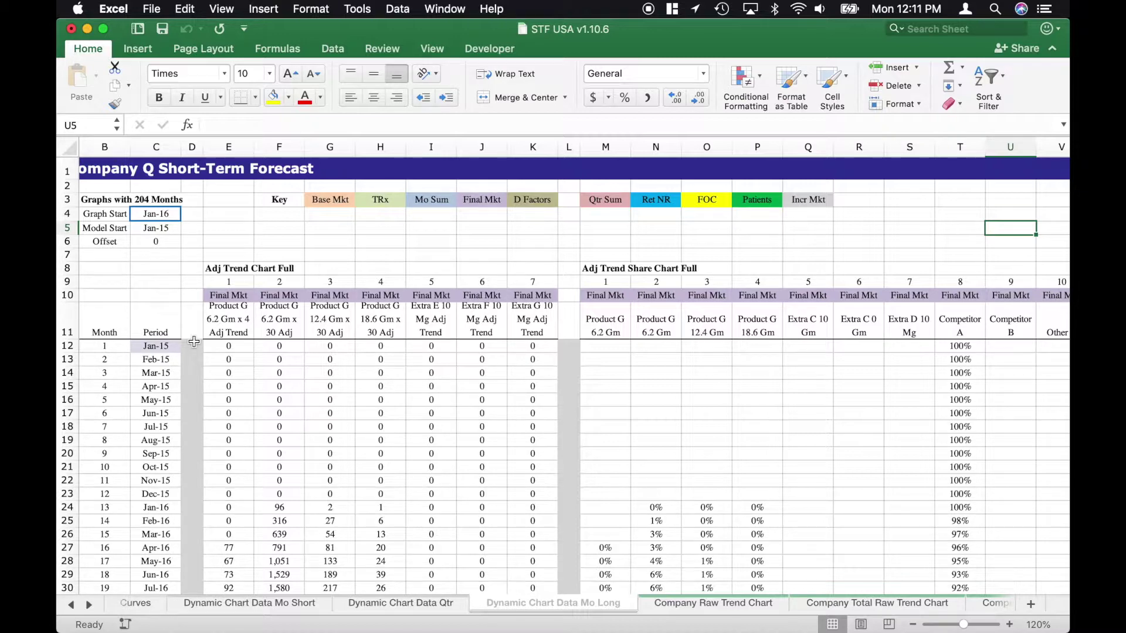
click(675, 606)
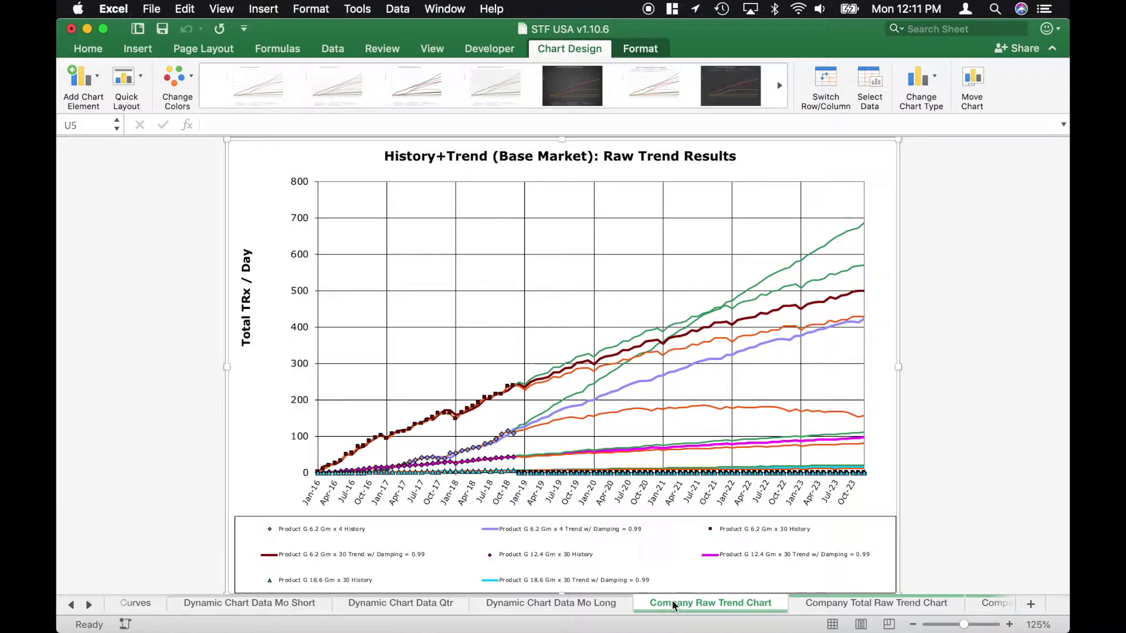
click(828, 607)
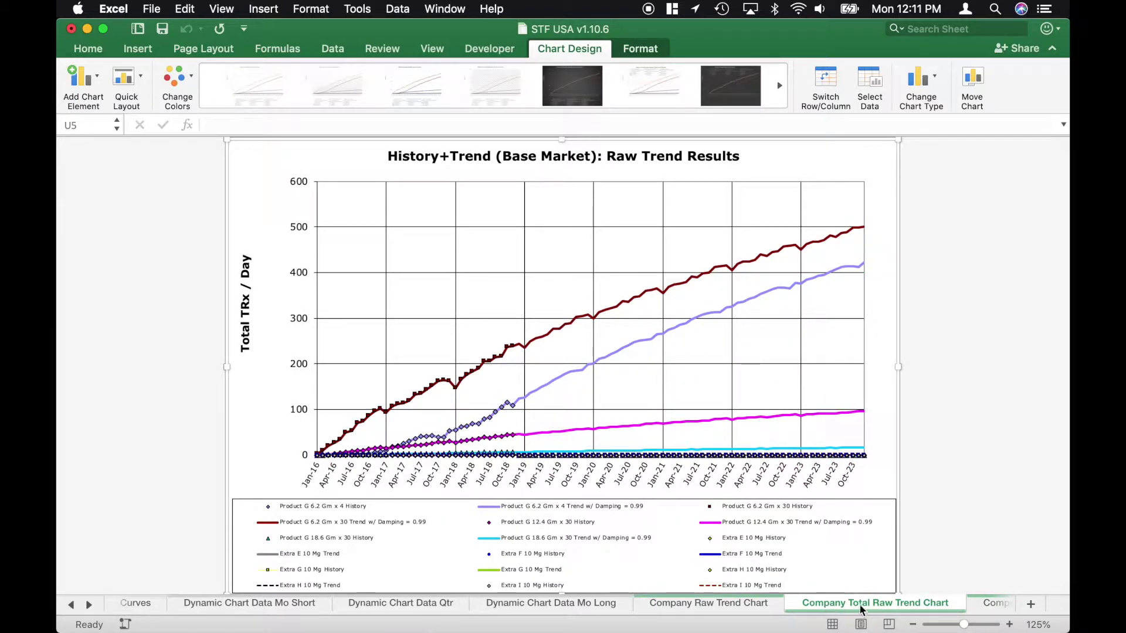
click(986, 607)
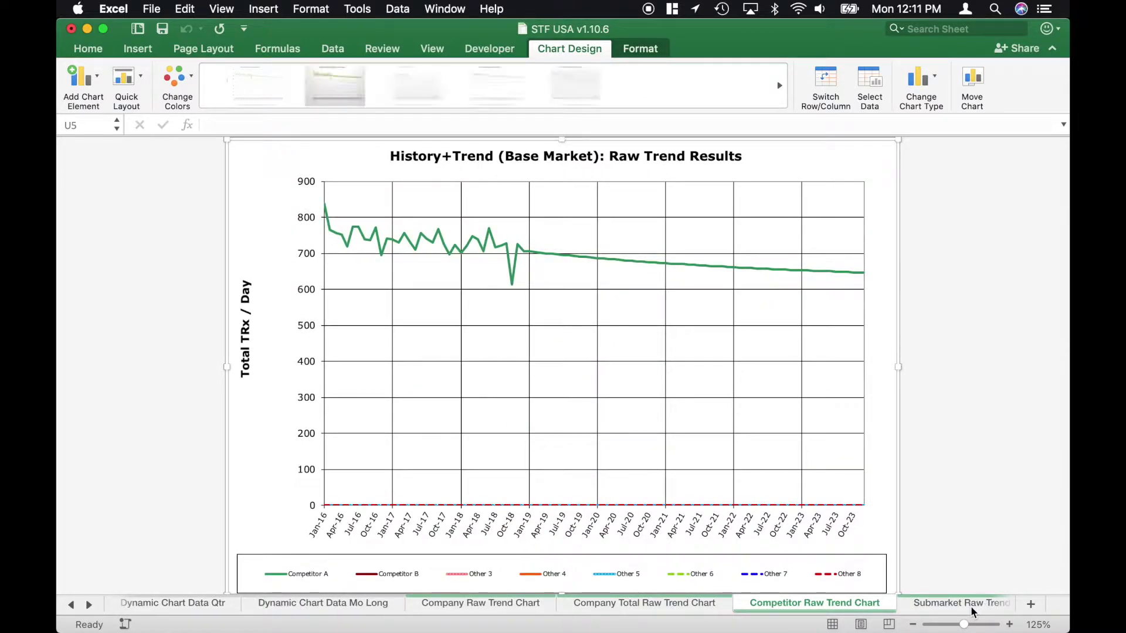
Step: View the Submarket Raw Trend, All Raw Trend and All Adj Trend charts, followed by the Mg per Rx A and B charts
click(972, 611)
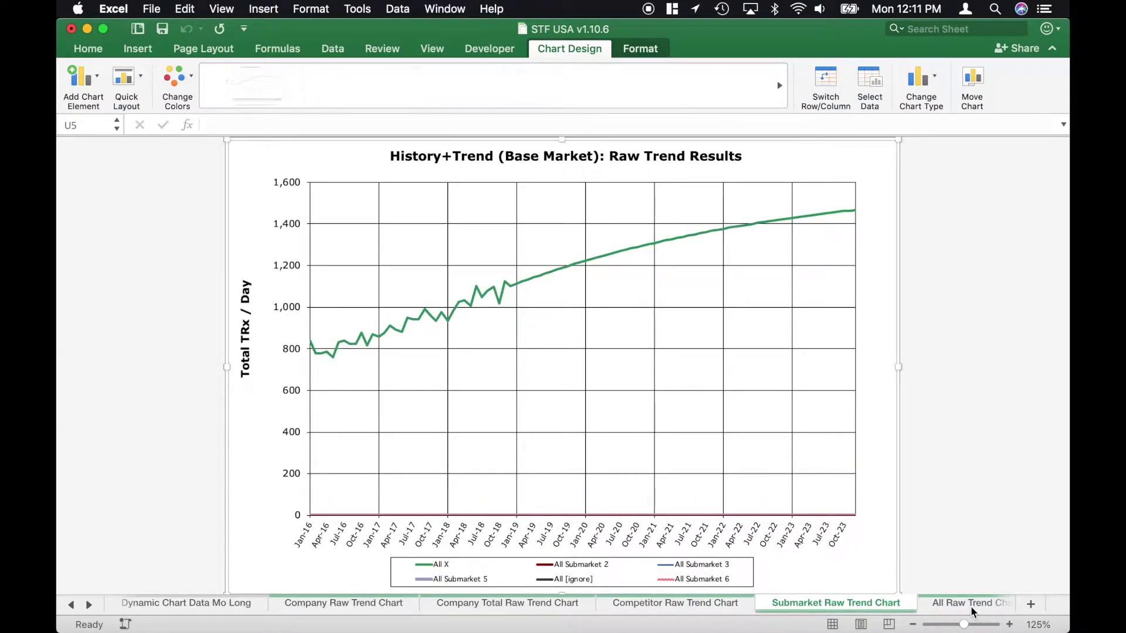
click(973, 611)
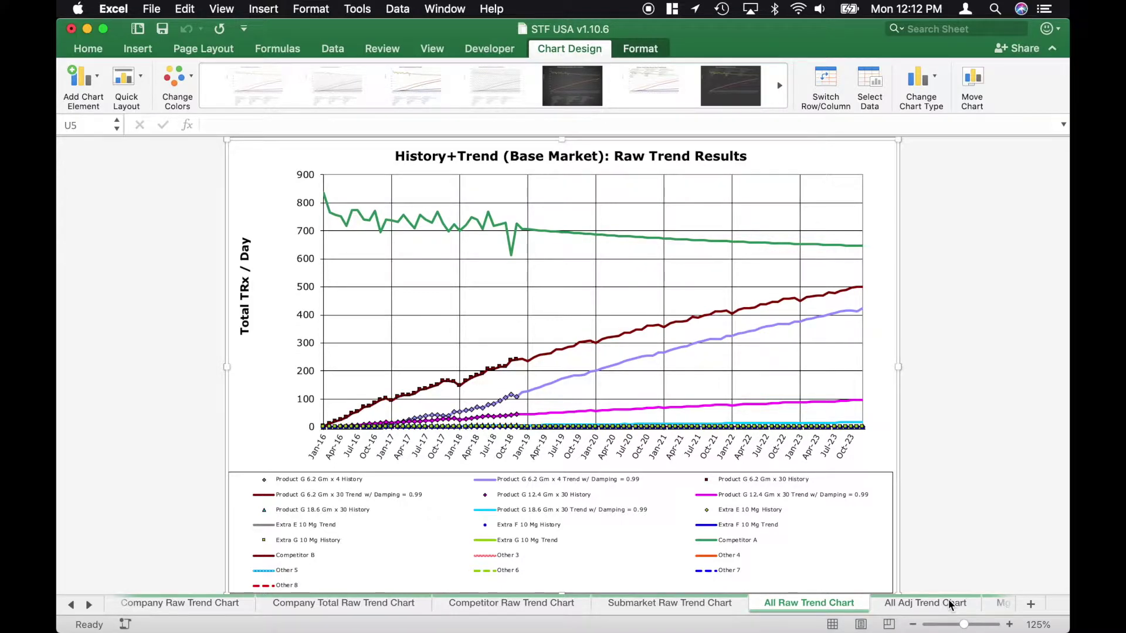
click(950, 604)
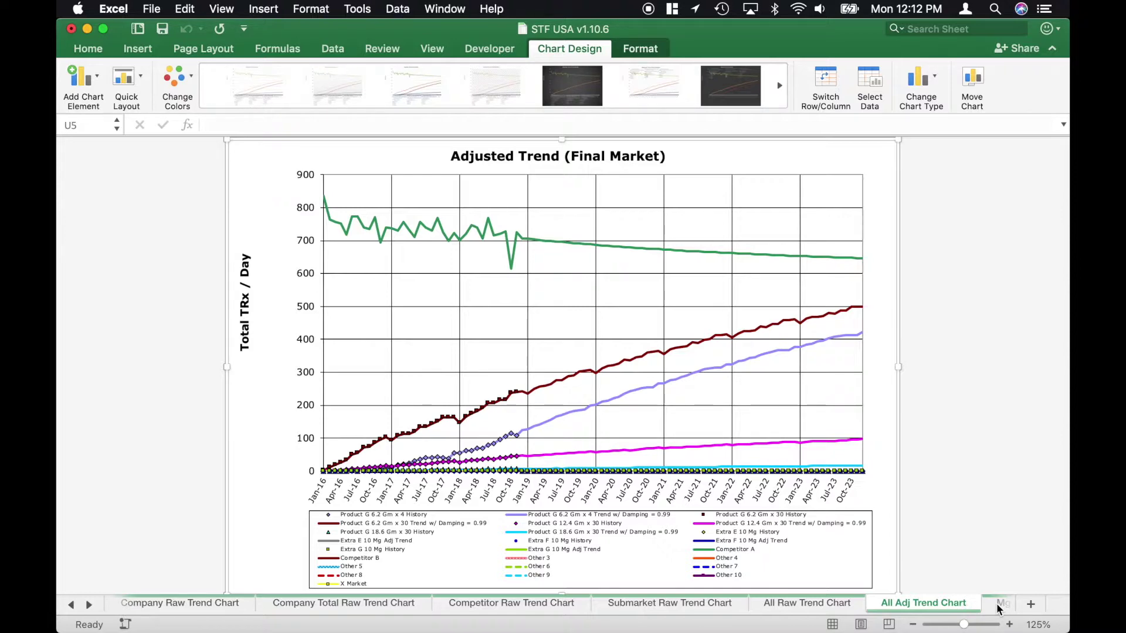
click(1000, 604)
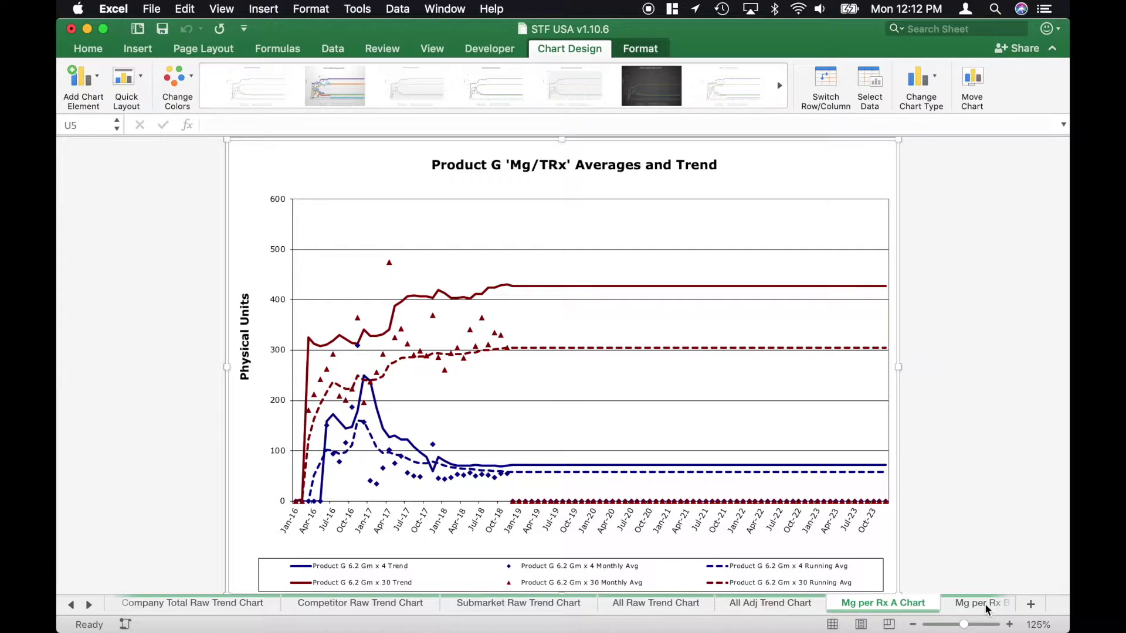
click(987, 610)
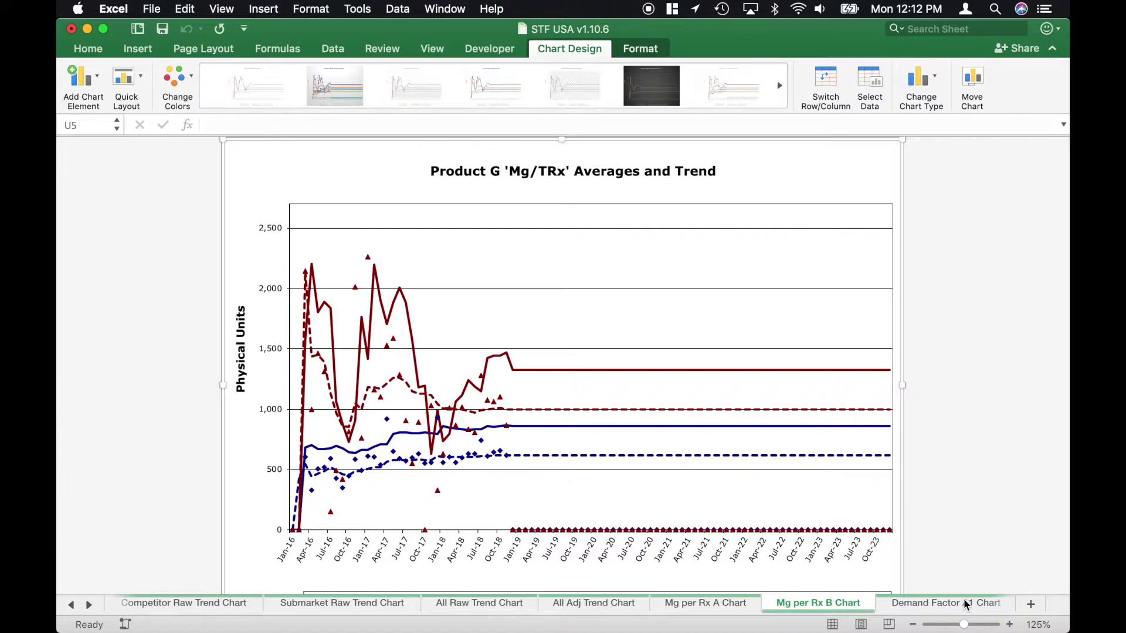
Step: View the four Demand Factor charts in turn: A1, A2, B1 and B2
click(967, 605)
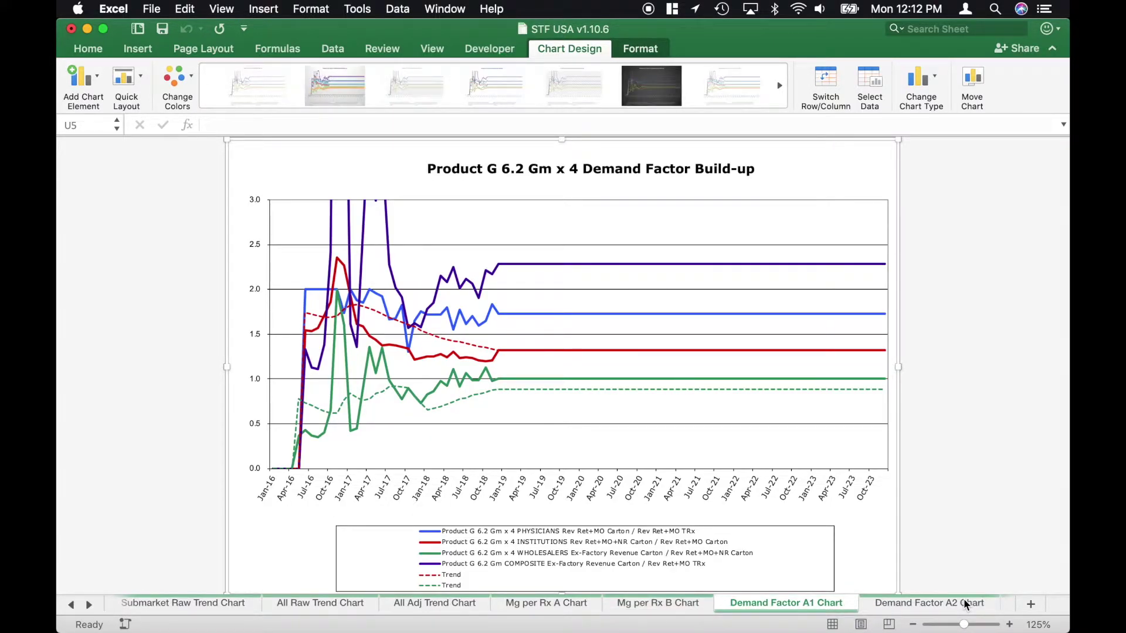
click(966, 605)
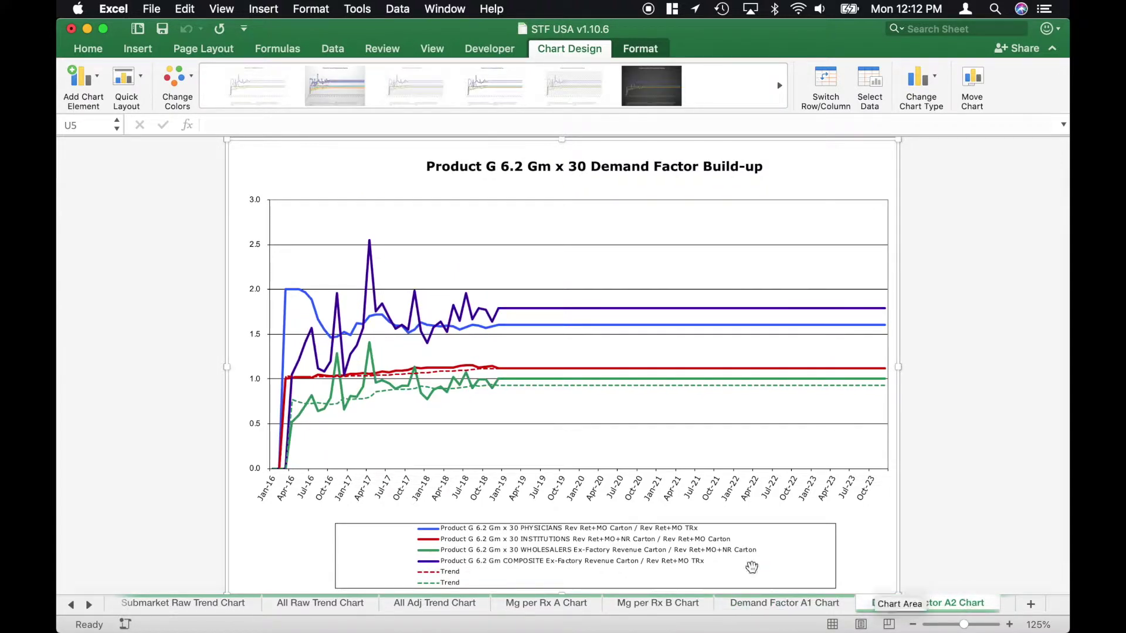
click(89, 604)
click(89, 605)
click(90, 604)
click(89, 605)
click(89, 604)
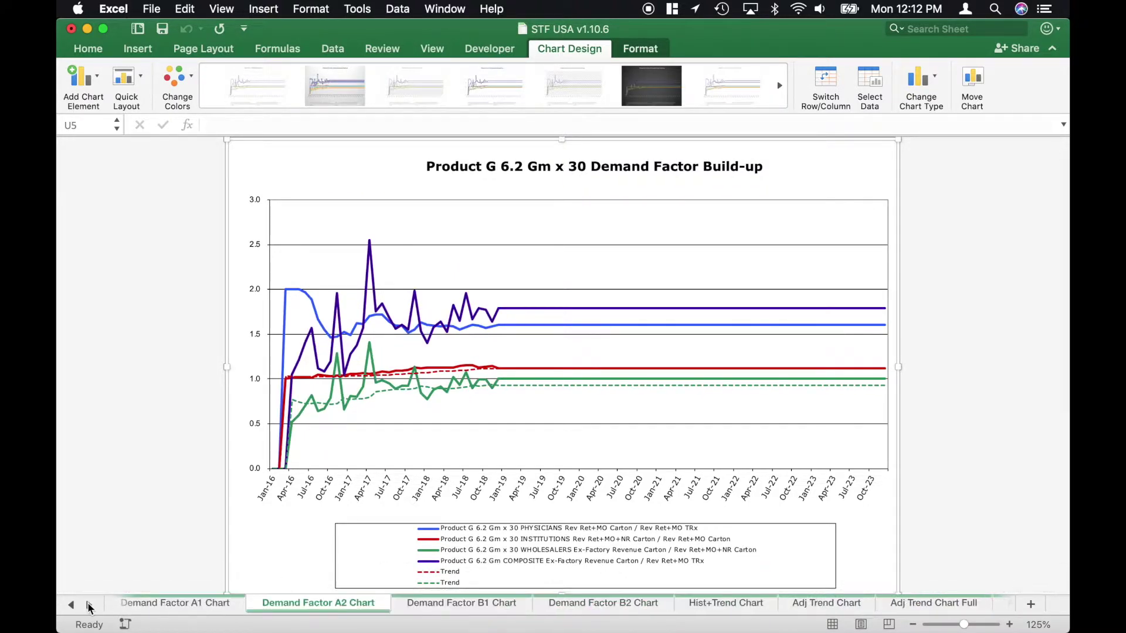
click(460, 604)
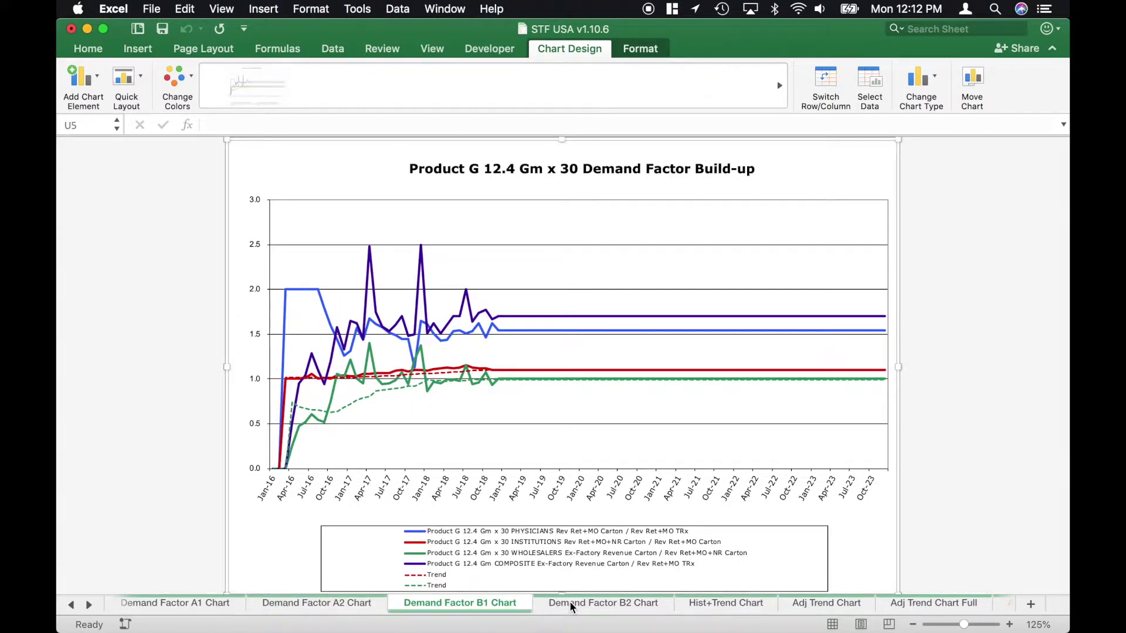
click(587, 605)
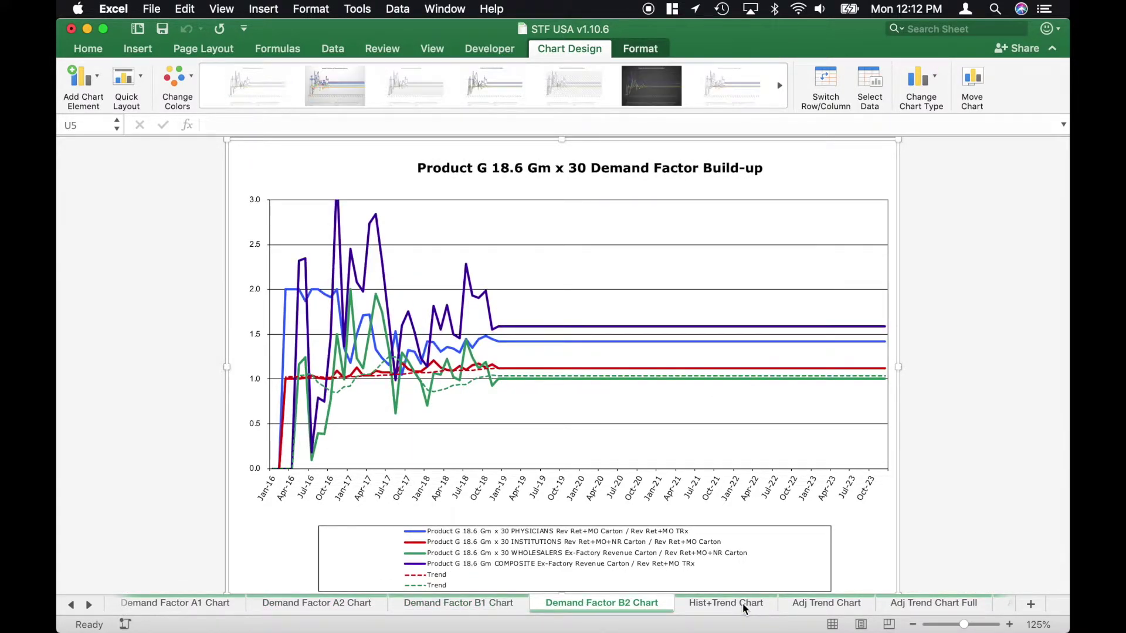
Step: View the Hist+Trend, Adj Trend, Adj Trend Full and Adj Trend Mkt charts in turn
click(743, 609)
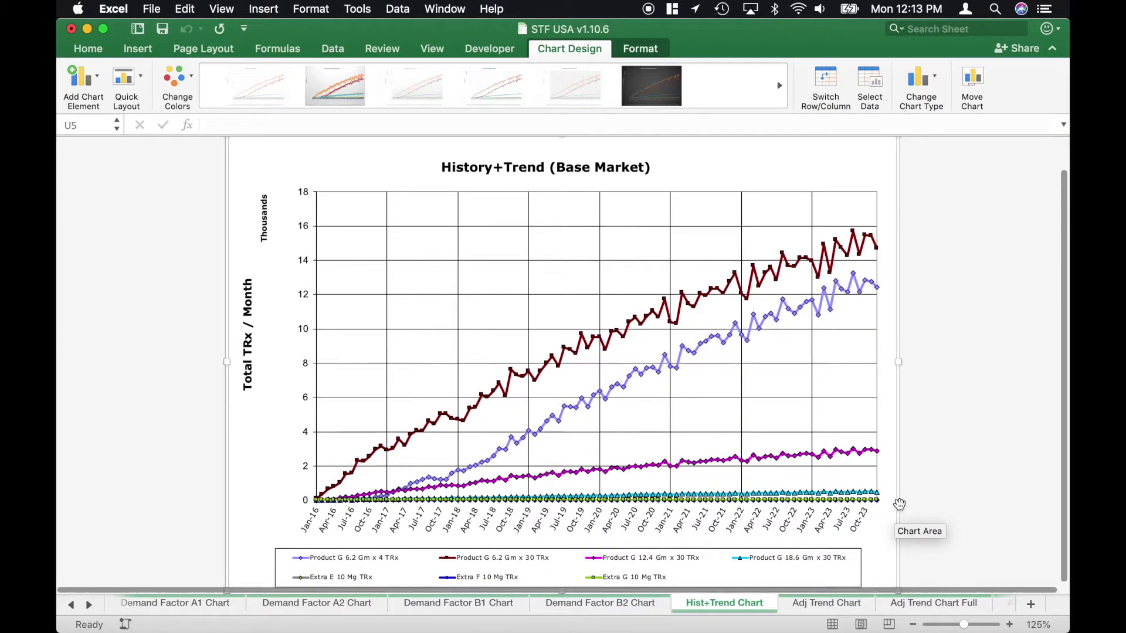
scroll(940, 532, up, 1)
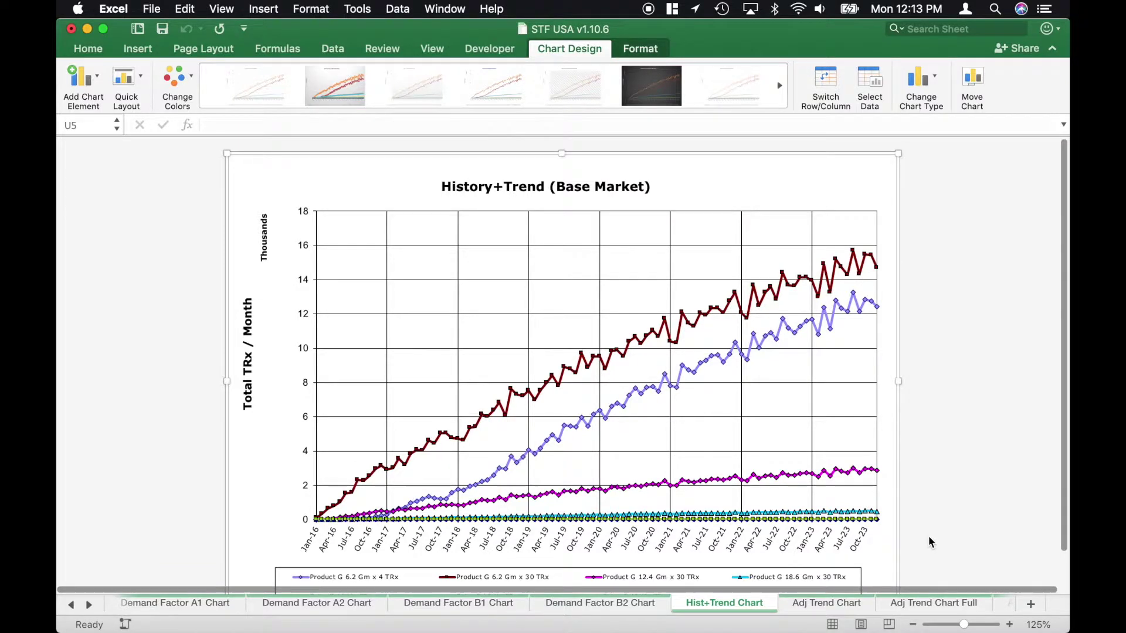
click(824, 604)
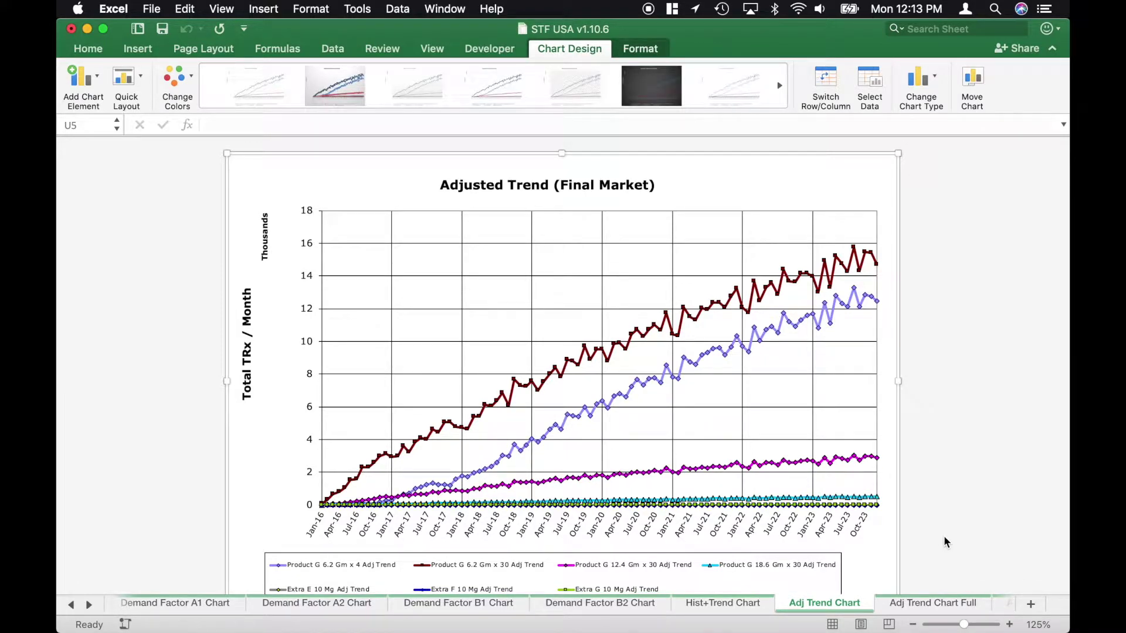
click(942, 604)
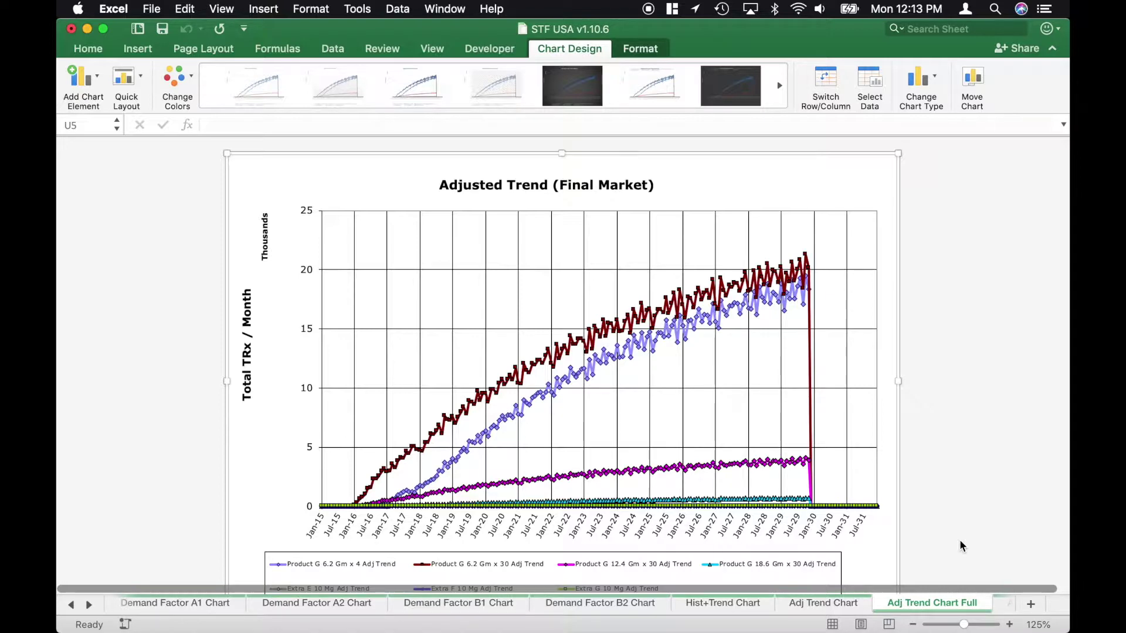
click(1007, 604)
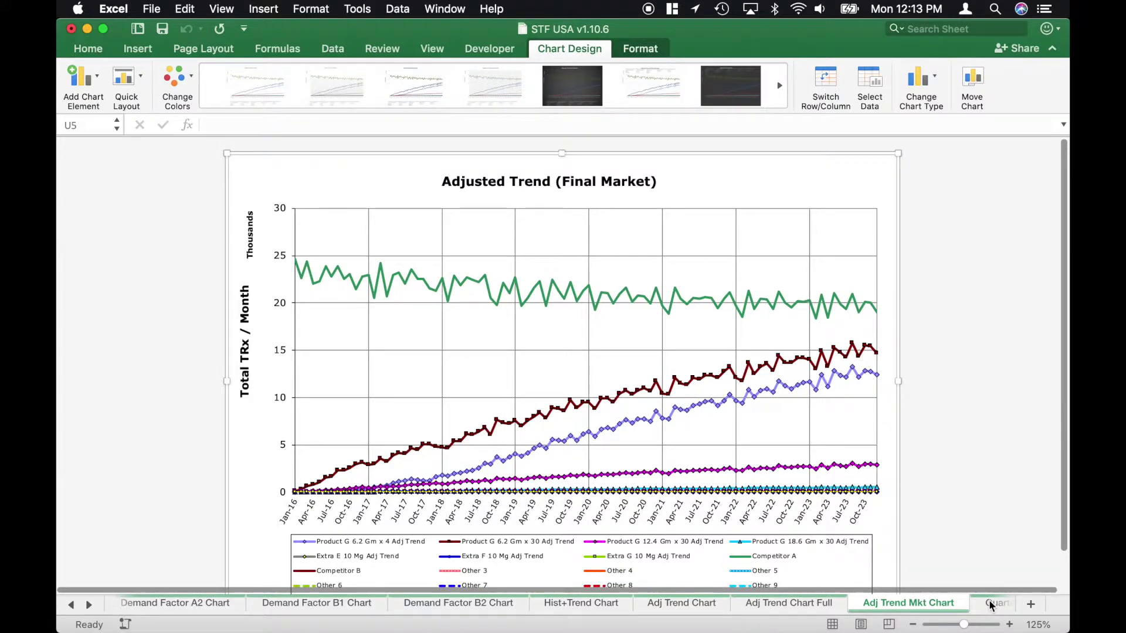
Step: View the Quarter NET Rev and Month NET Rev charts
click(90, 607)
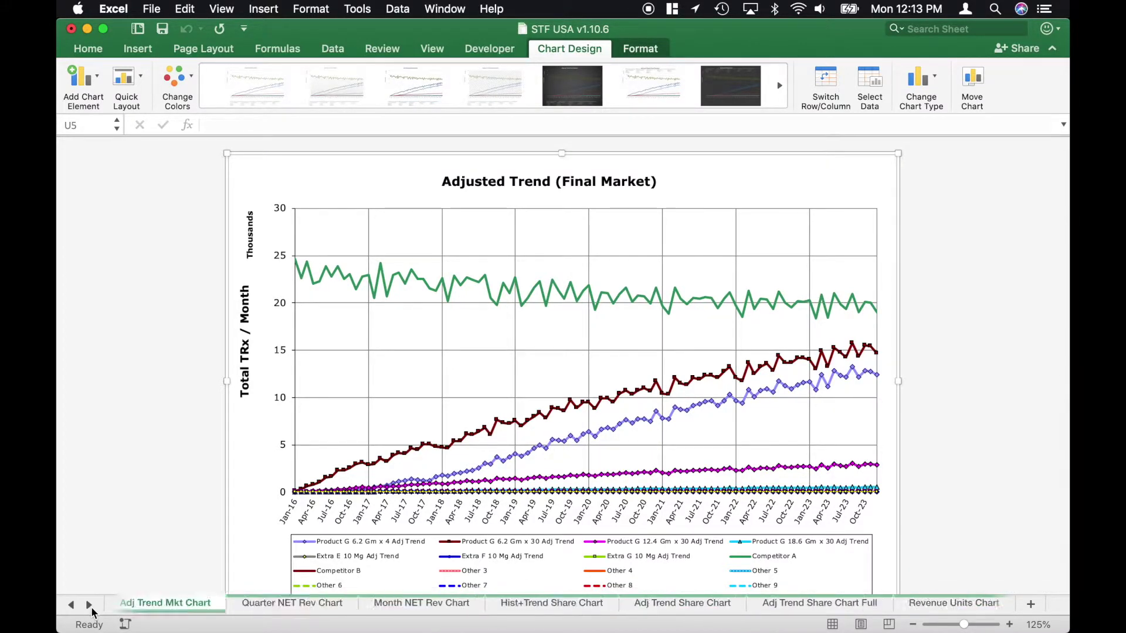
click(311, 606)
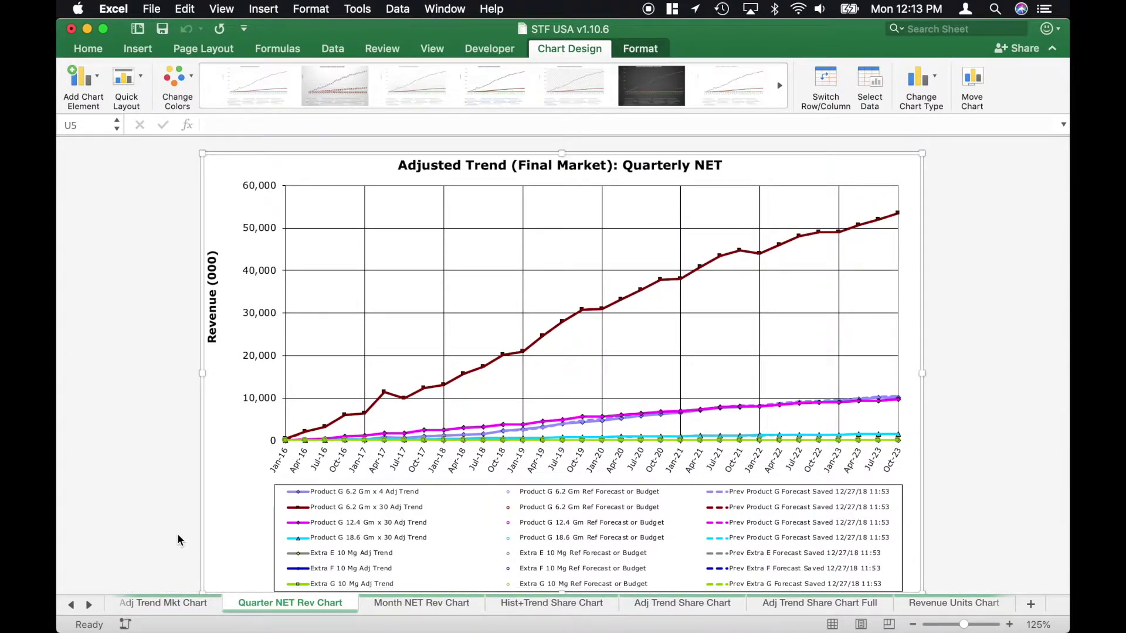
click(392, 602)
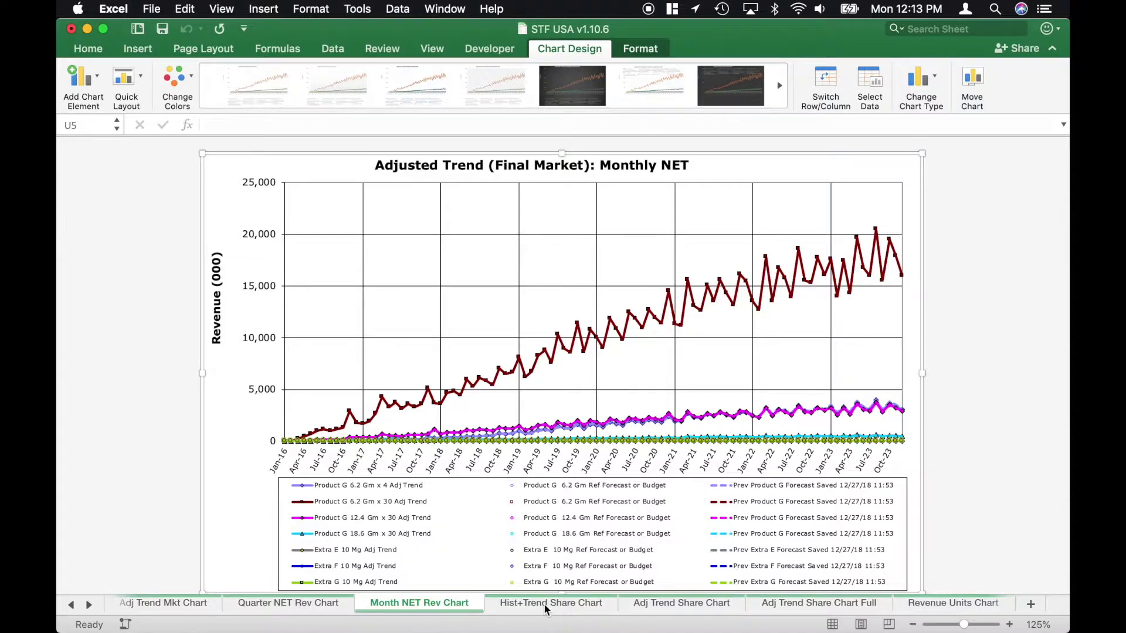
Step: View the three share charts: Hist+Trend Share, Adj Trend Share and Adj Trend Share Full
click(545, 604)
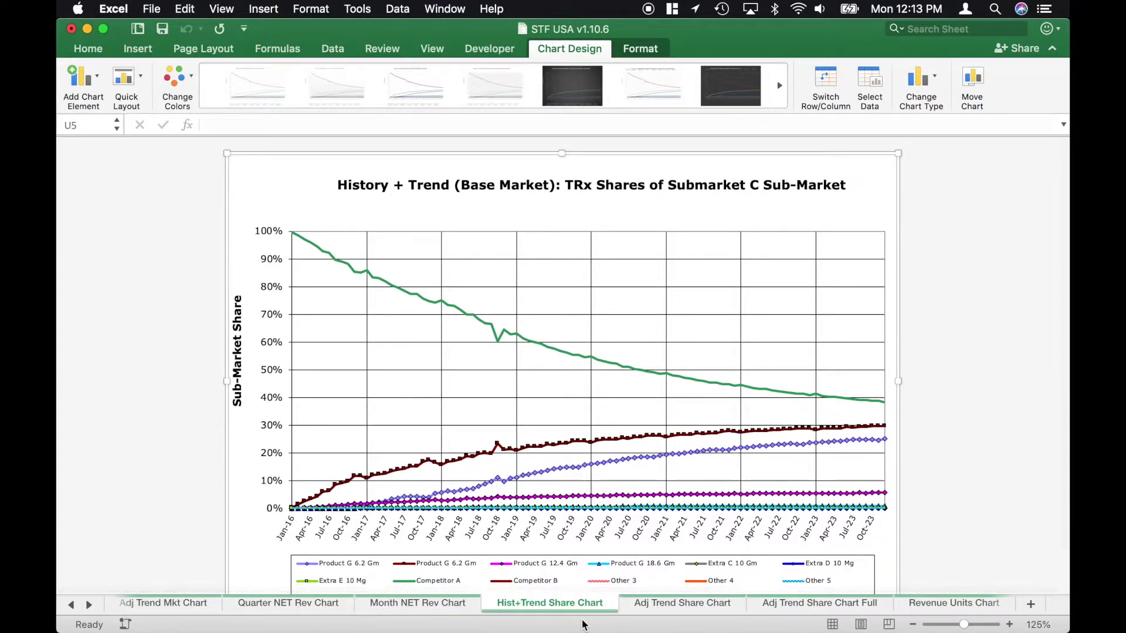
click(648, 610)
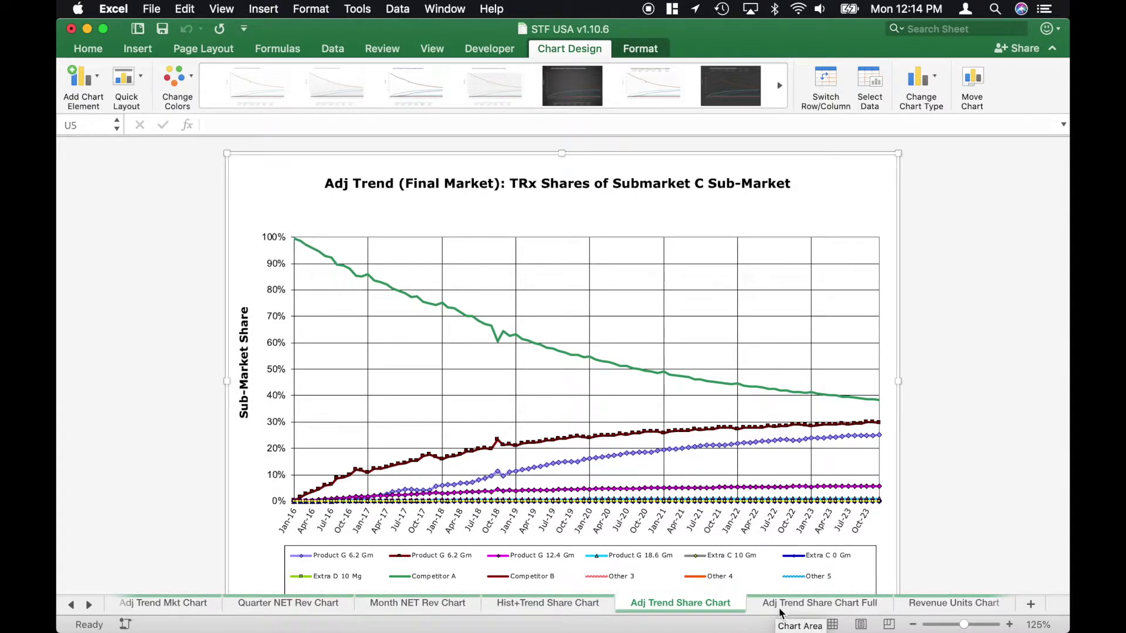
click(810, 604)
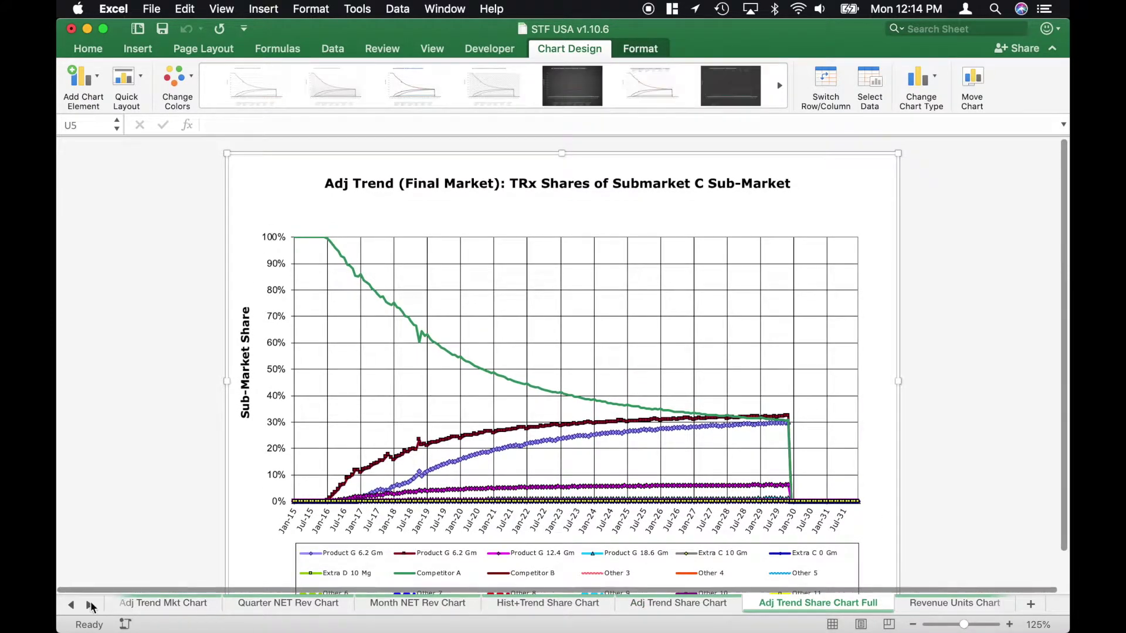
Step: View the Revenue Units and Total Units charts of ex-factory packages
click(89, 606)
click(89, 605)
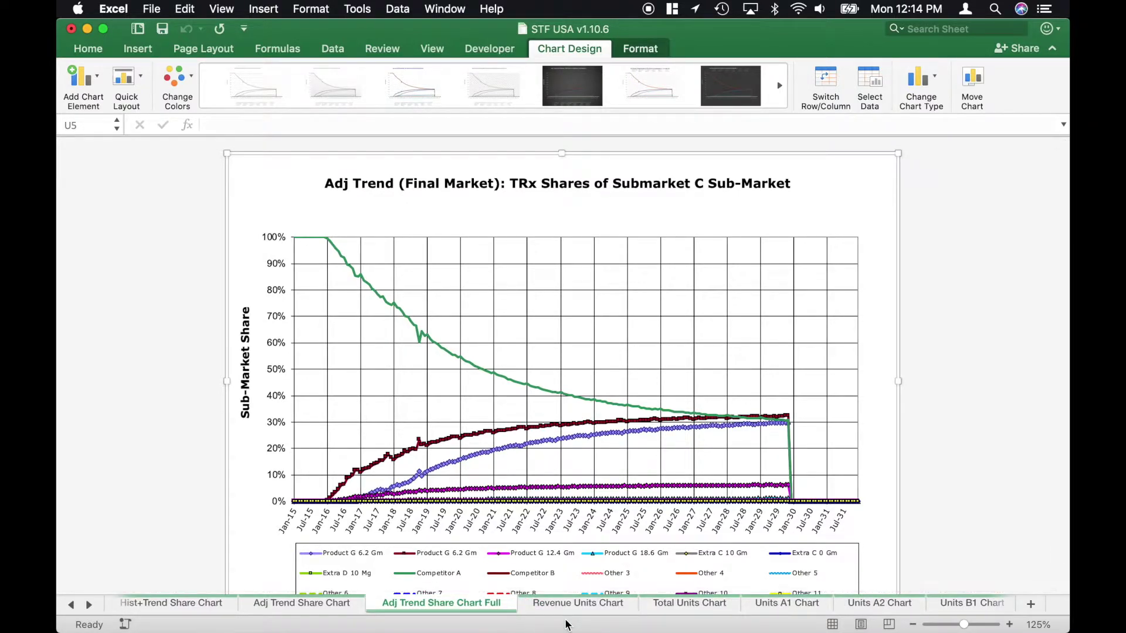
click(573, 603)
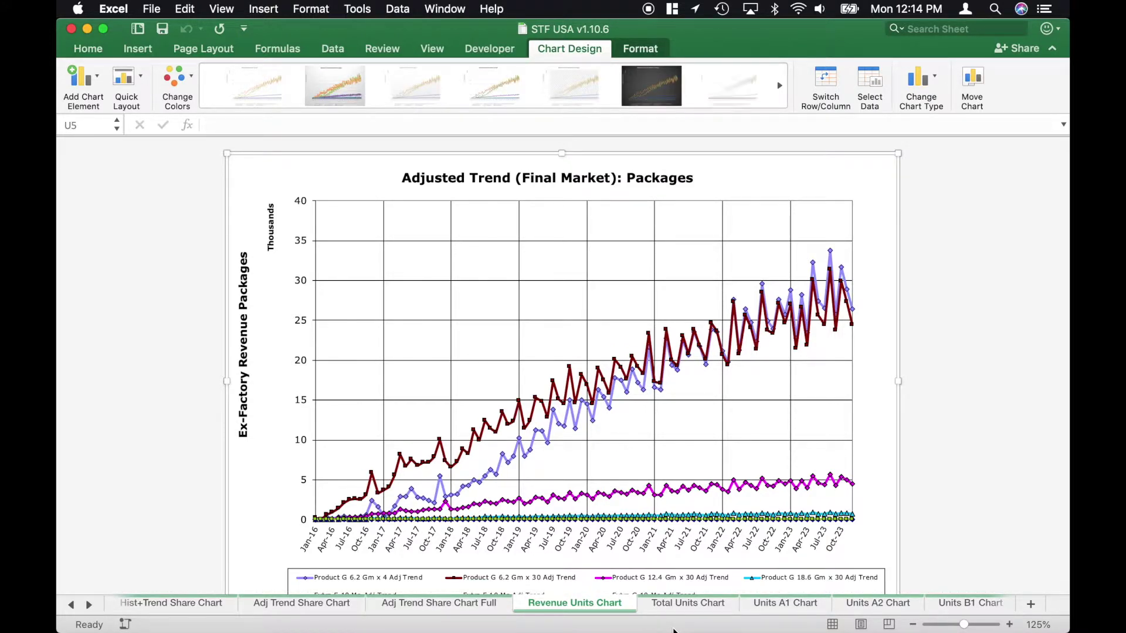
click(689, 606)
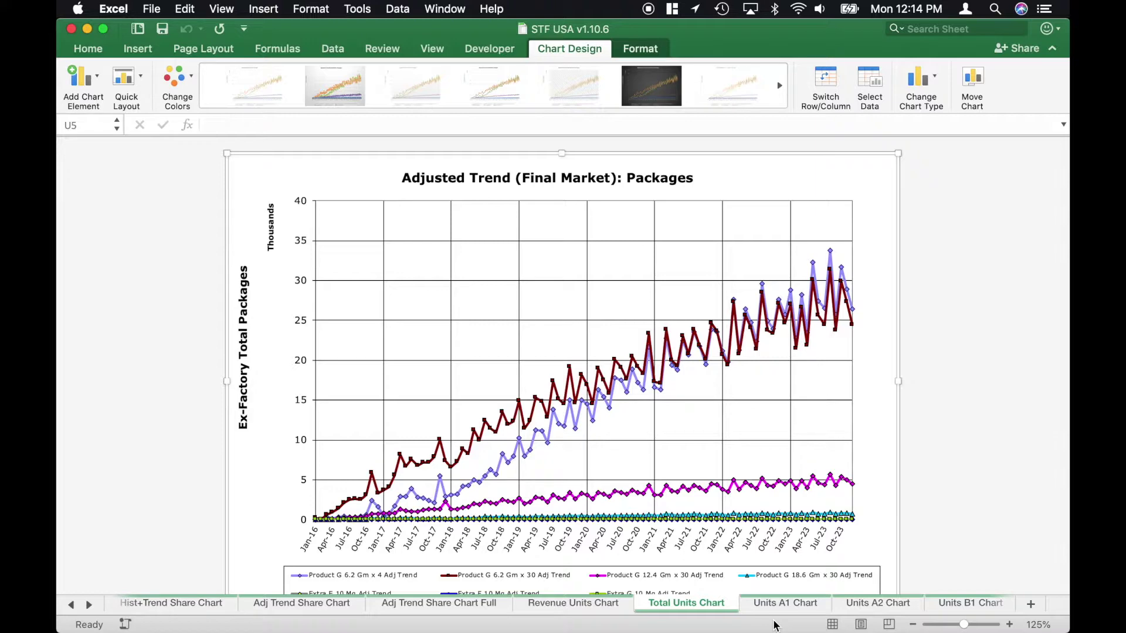
Step: View the Units A1, A2, B1 and B2 charts, followed by the Units FOC and FOC Units Trend charts
click(786, 604)
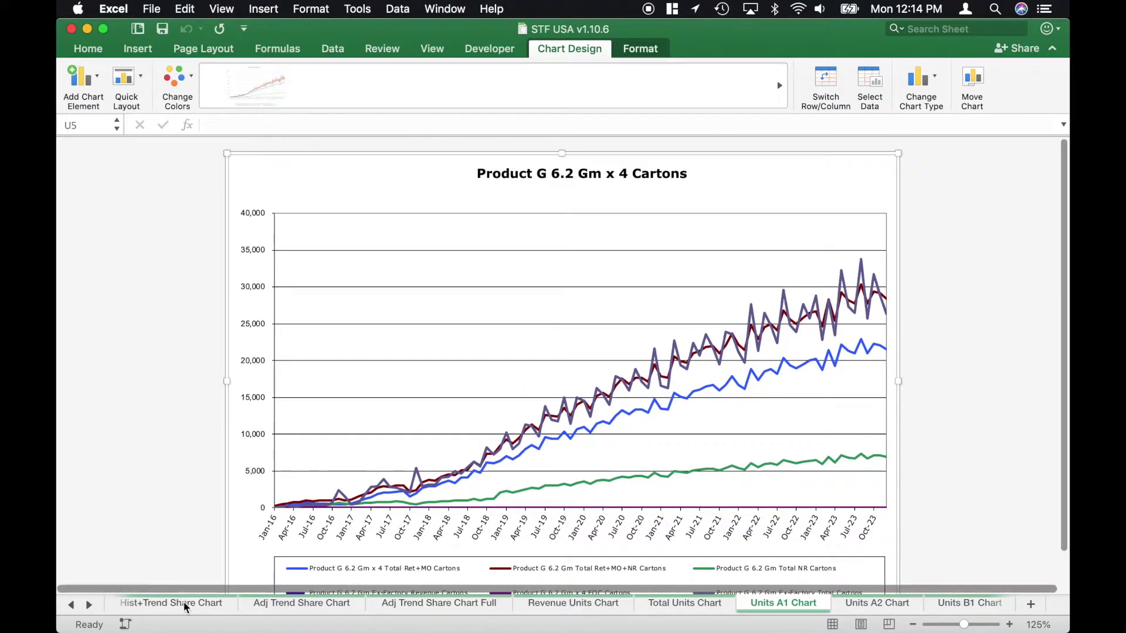
click(90, 606)
click(89, 606)
click(90, 606)
click(89, 606)
click(90, 606)
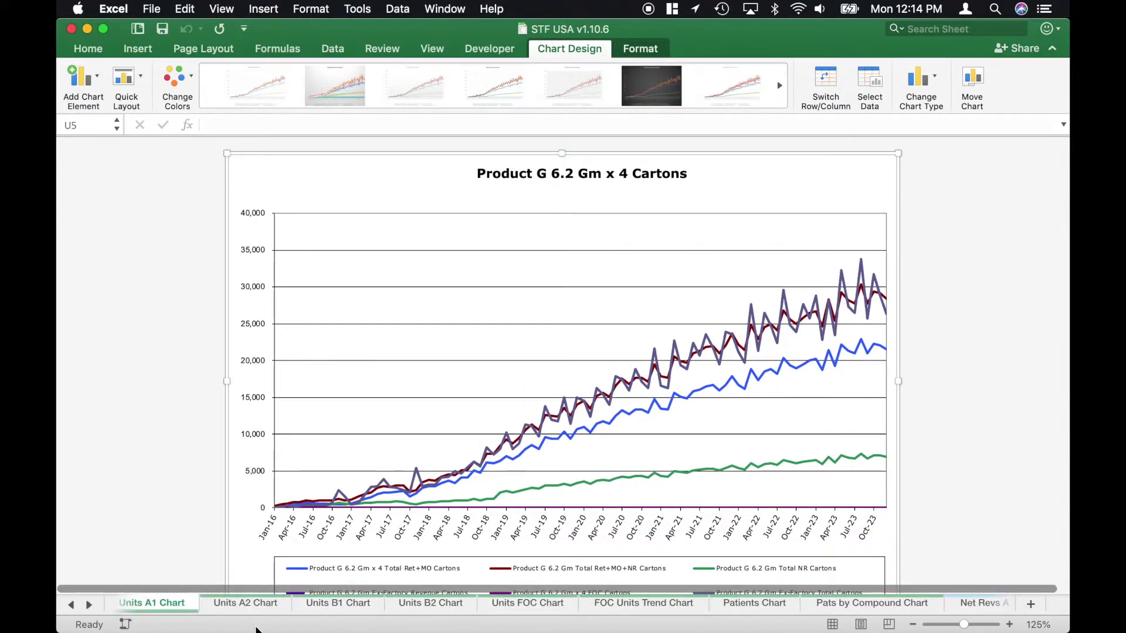
click(246, 604)
click(337, 603)
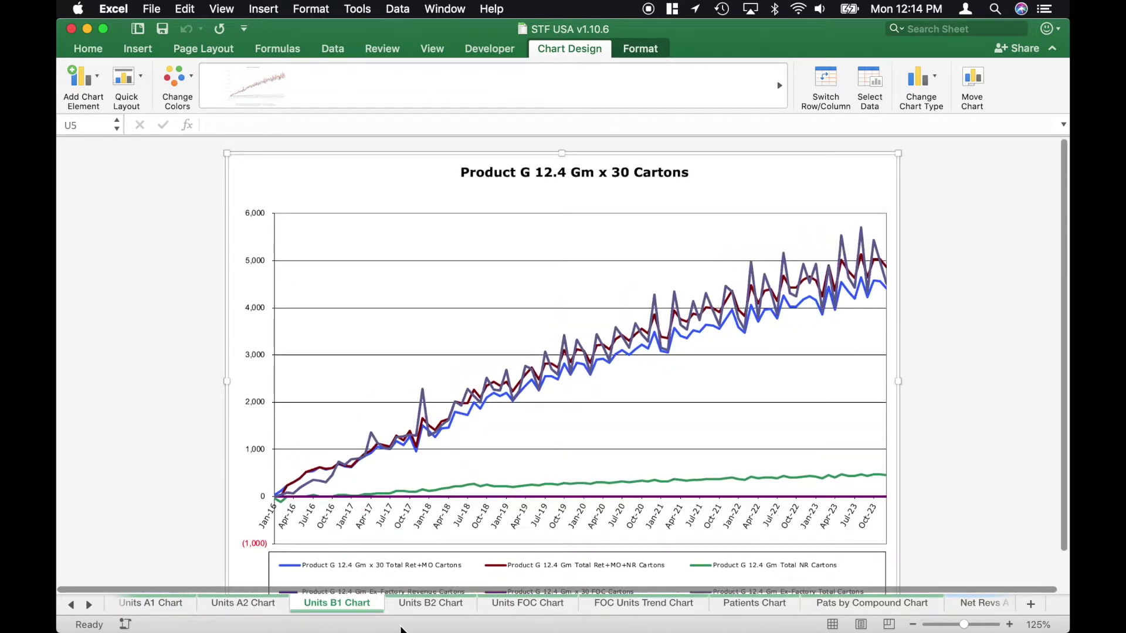
click(450, 605)
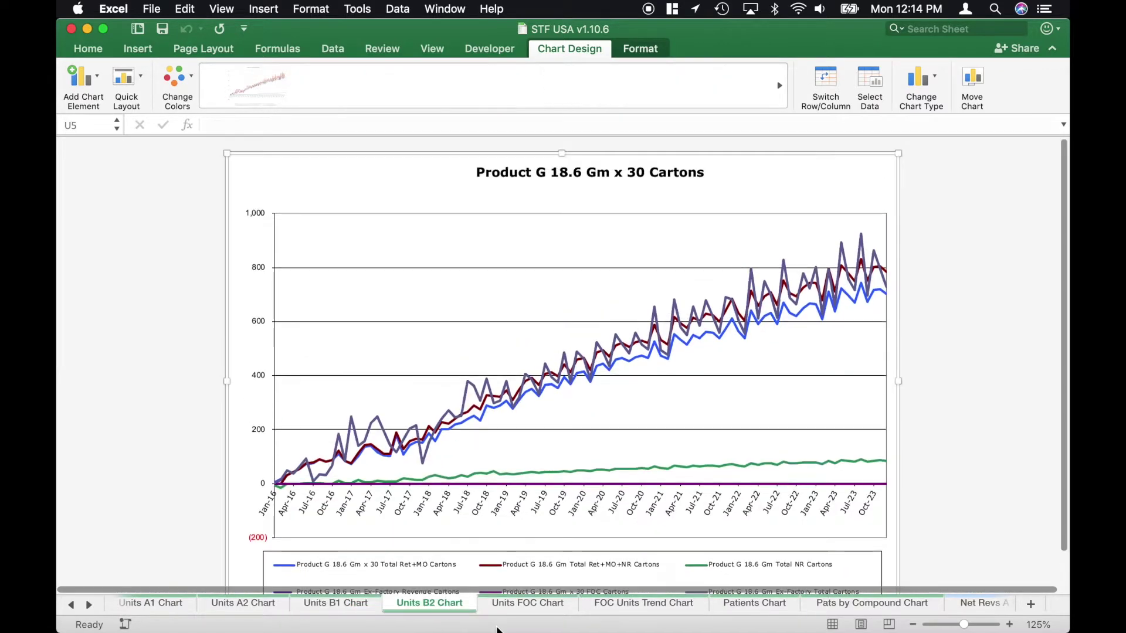
click(528, 604)
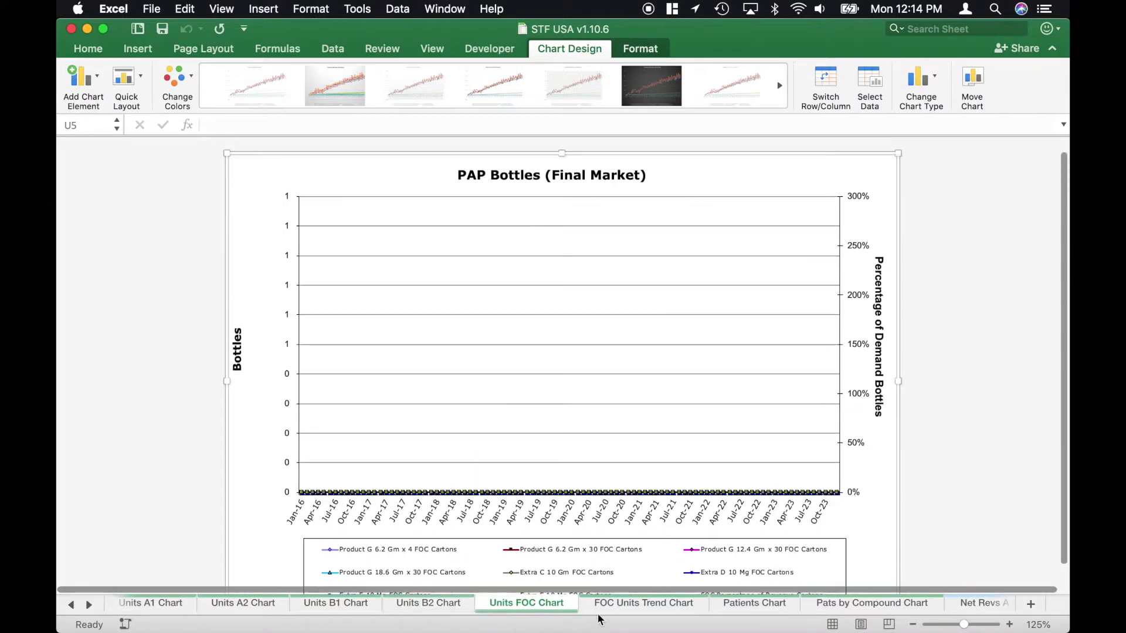
click(638, 606)
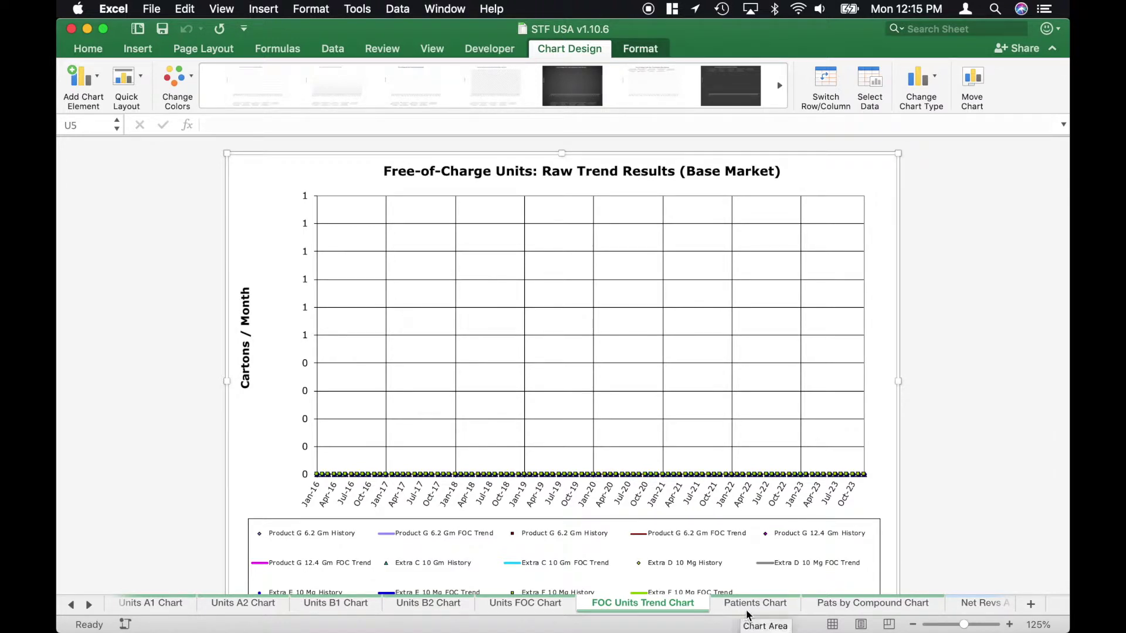
Step: Skip ahead past the Patients and Monte Carlo charts and view the Product G diagram on the Leverage sheet
click(86, 603)
click(87, 603)
click(86, 604)
click(86, 604)
click(86, 604)
click(87, 604)
click(86, 604)
click(86, 604)
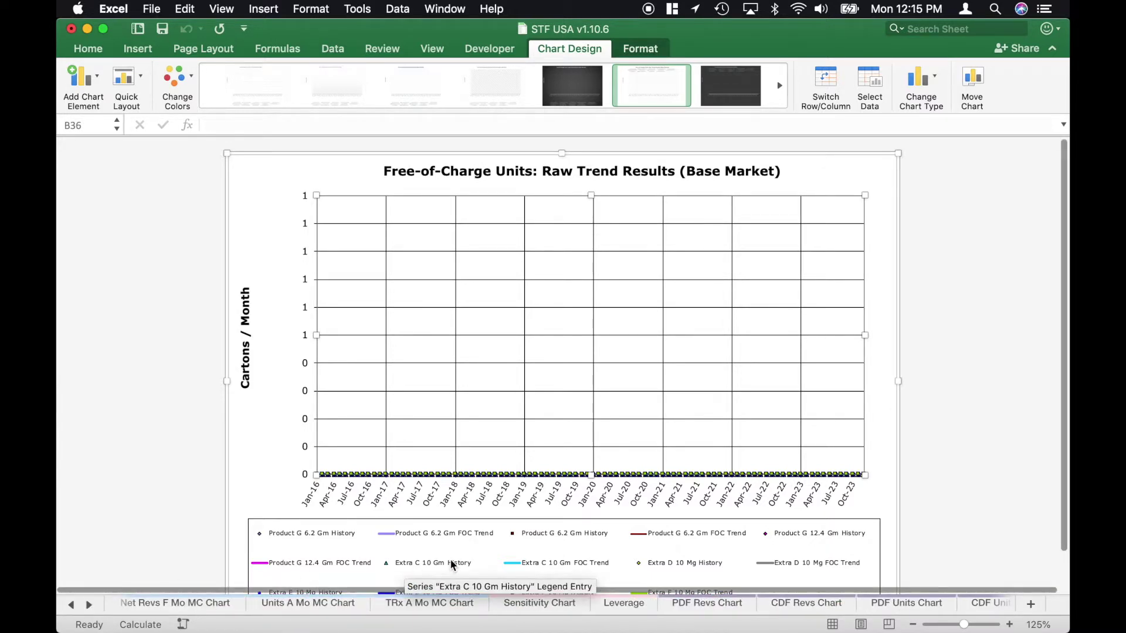
click(626, 601)
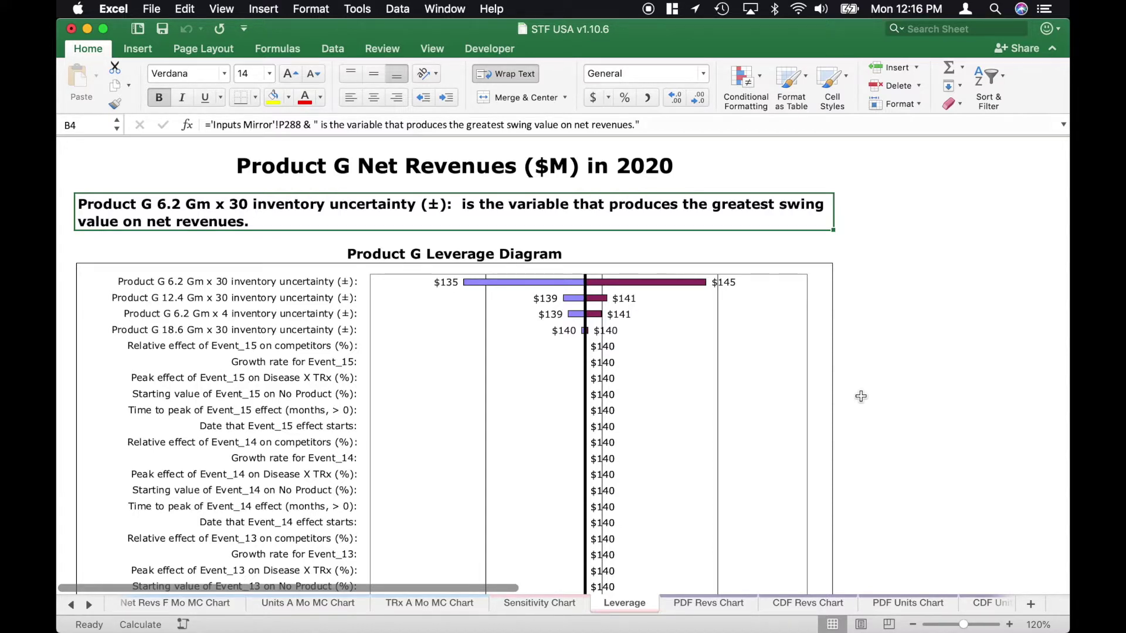
Step: View the PDF Revs and CDF Revs charts of Product G's 2020 net revenues
click(89, 605)
click(90, 605)
click(90, 605)
click(90, 605)
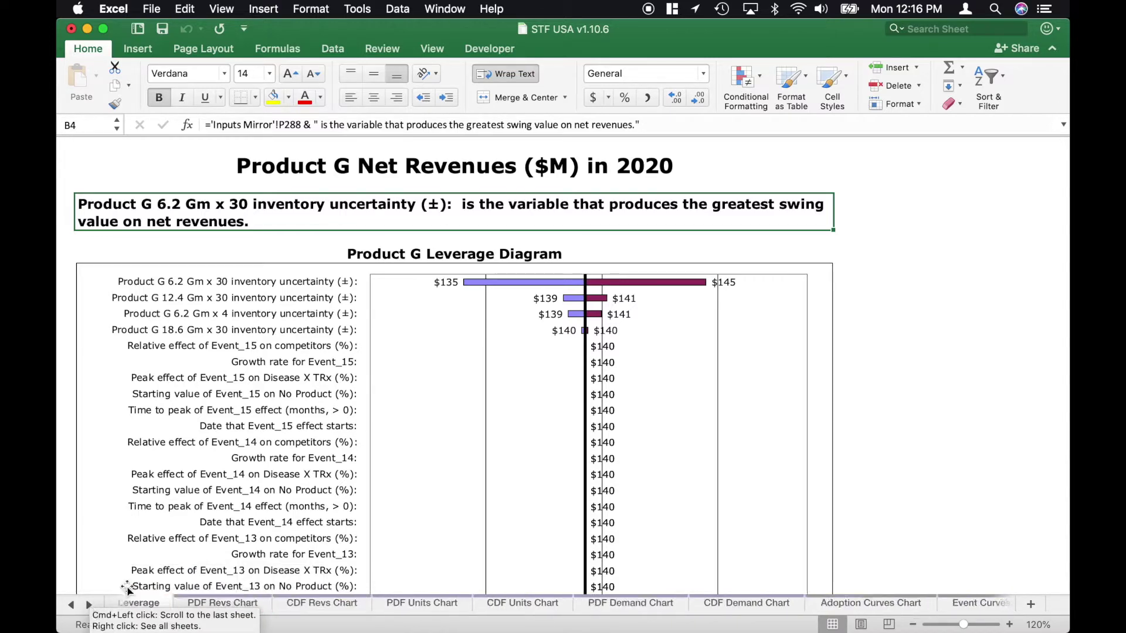
click(223, 604)
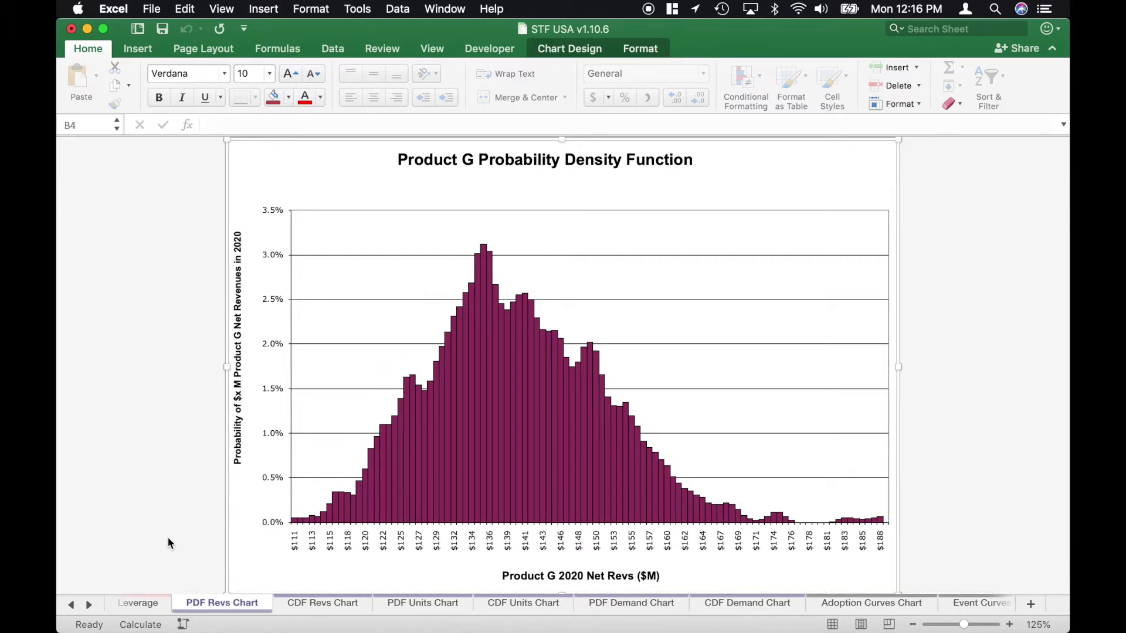
click(306, 605)
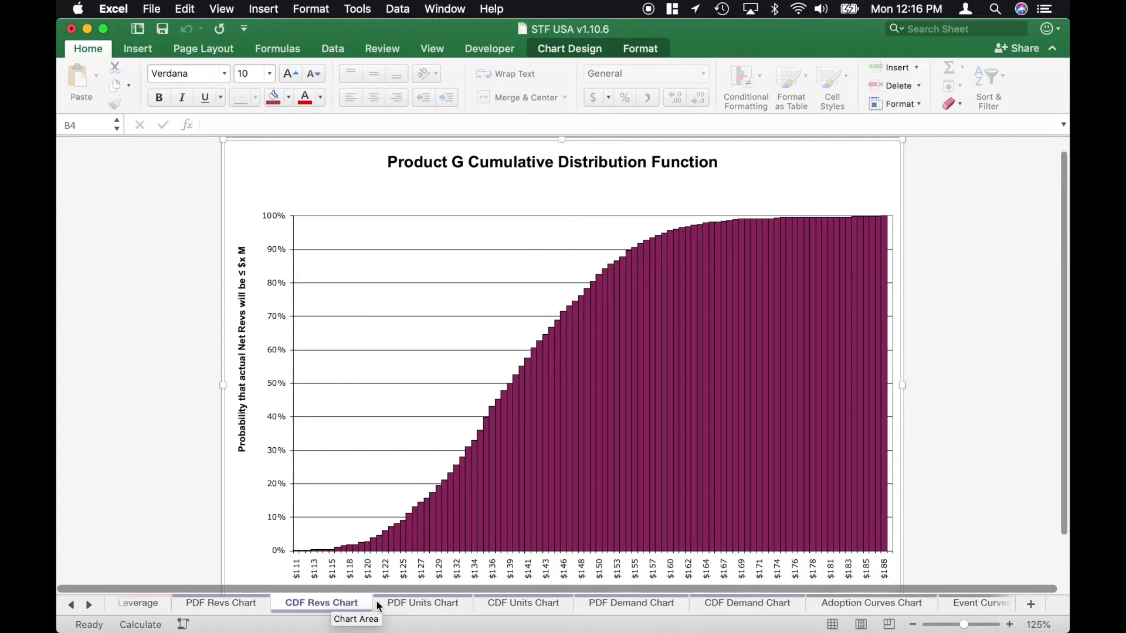
Step: View the PDF and CDF charts of Product G's 2020 units, followed by the PDF and CDF Demand charts
click(406, 610)
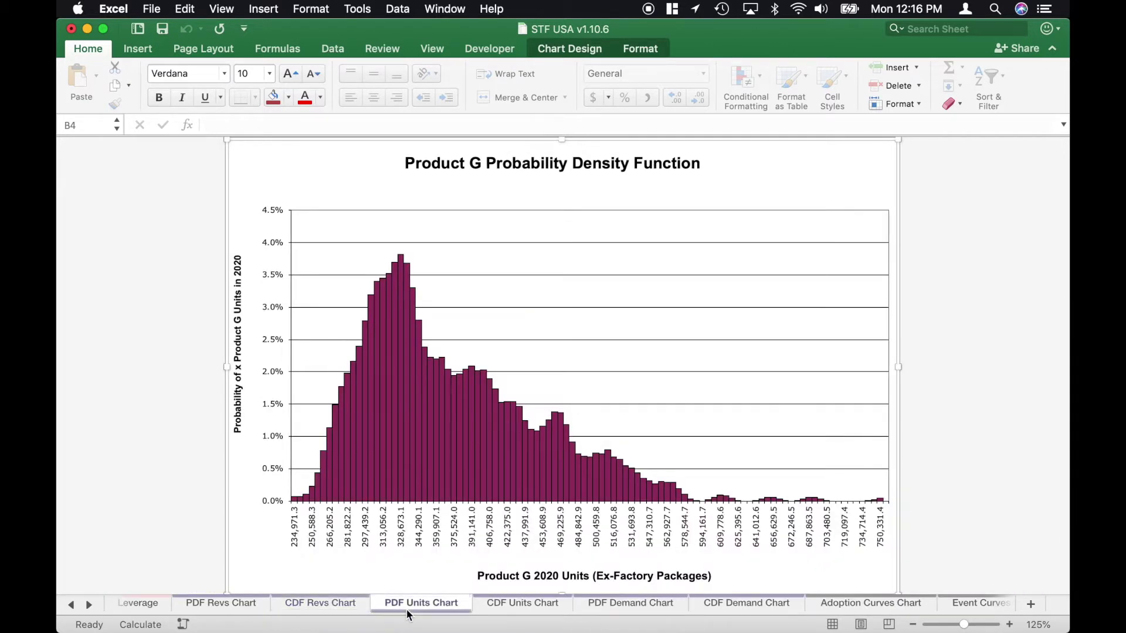
click(505, 600)
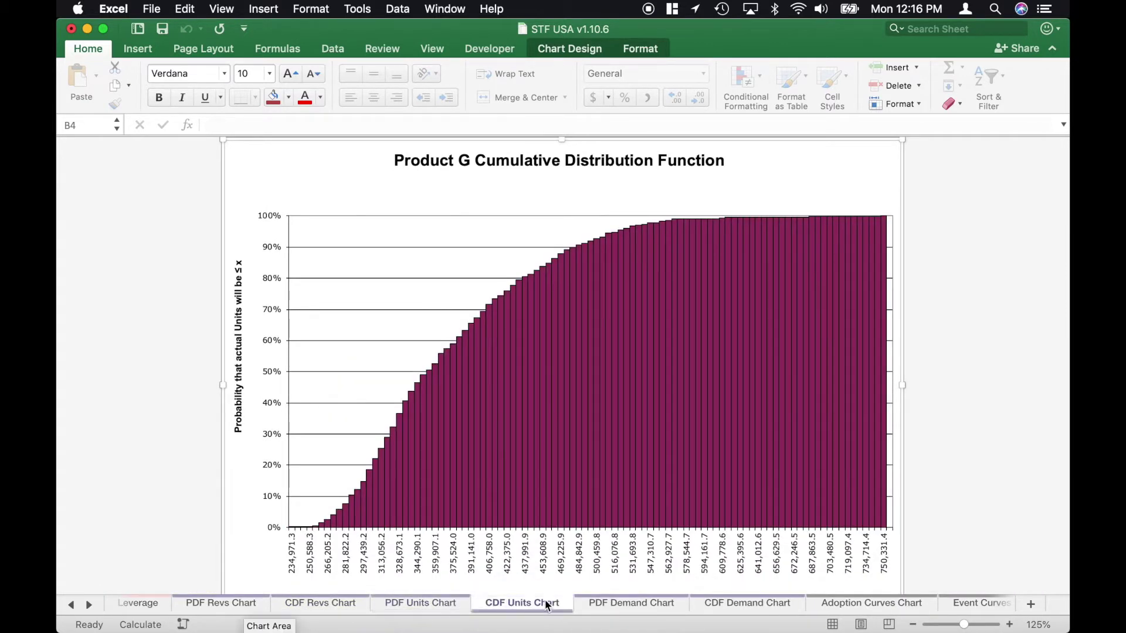
click(607, 607)
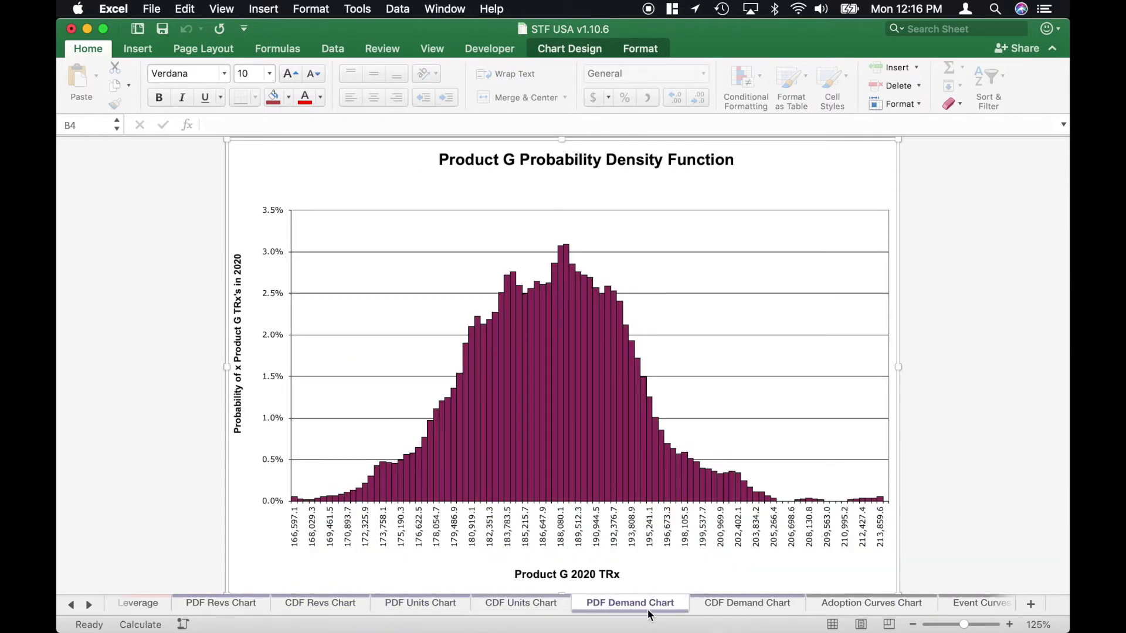
click(720, 609)
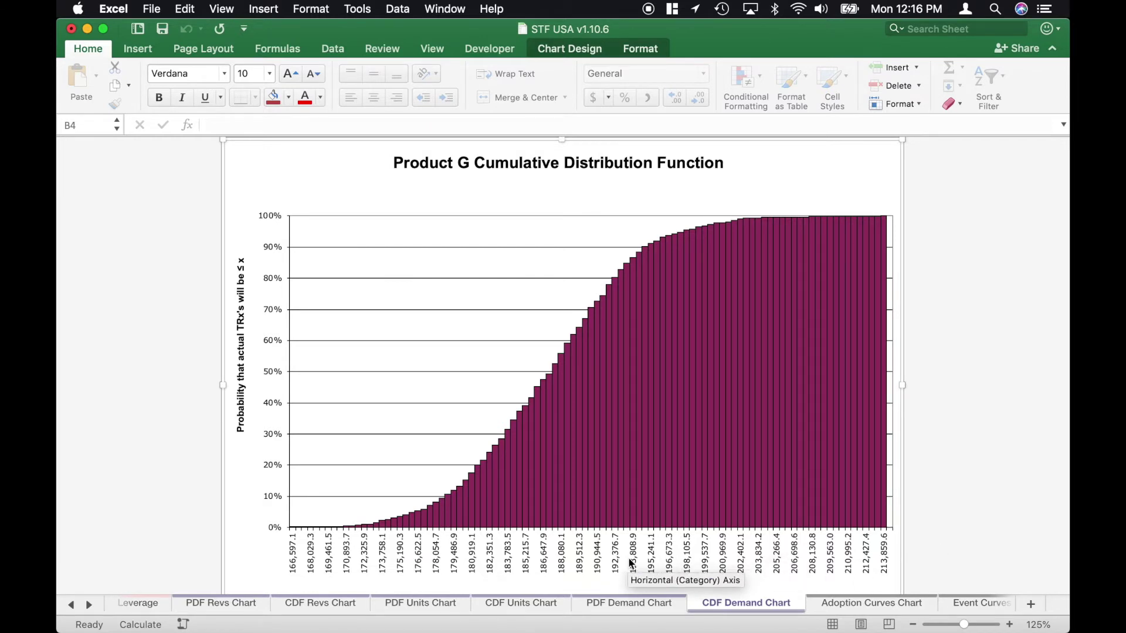
Step: View the Adoption Curves Chart, checking the curves from the title to the month-since-launch axis
click(88, 605)
click(89, 605)
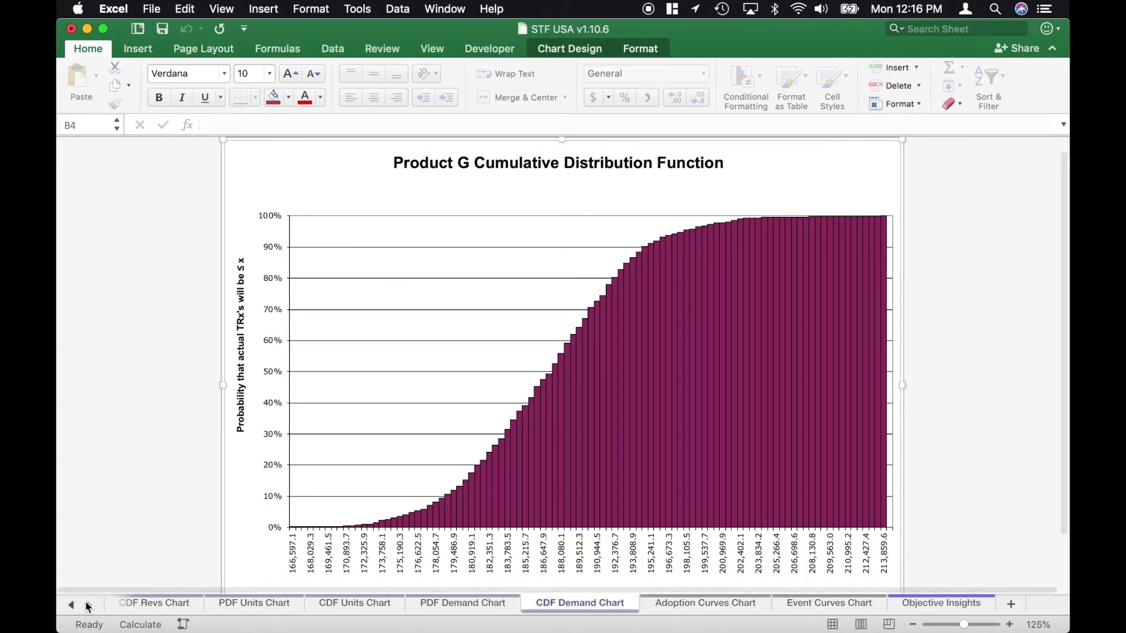
click(707, 604)
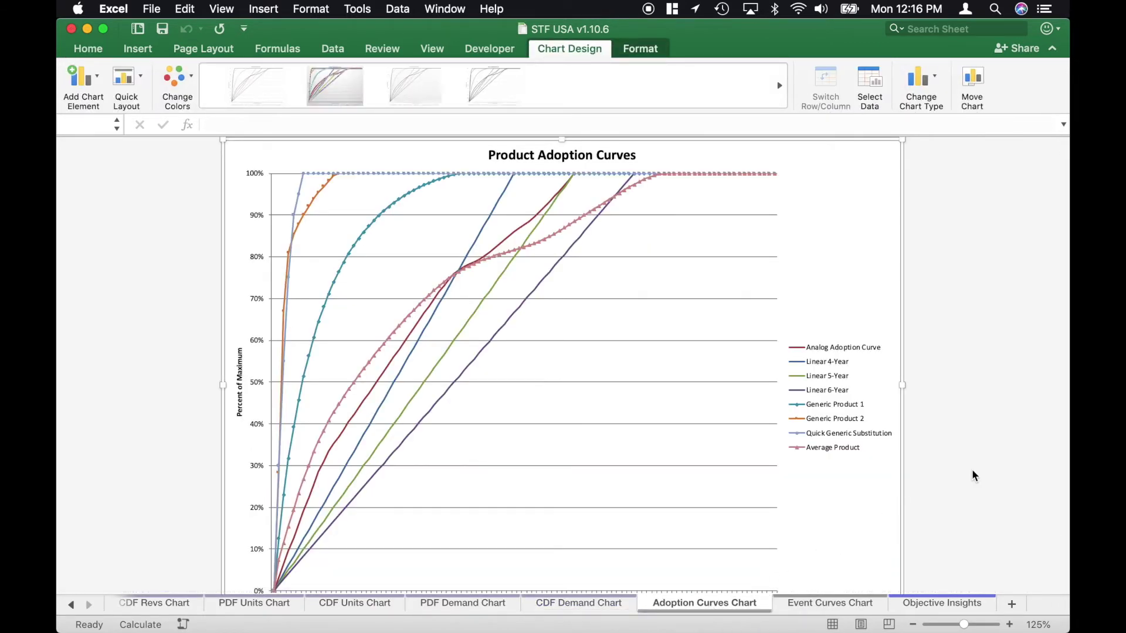
scroll(975, 475, down, 2)
scroll(975, 475, down, 1)
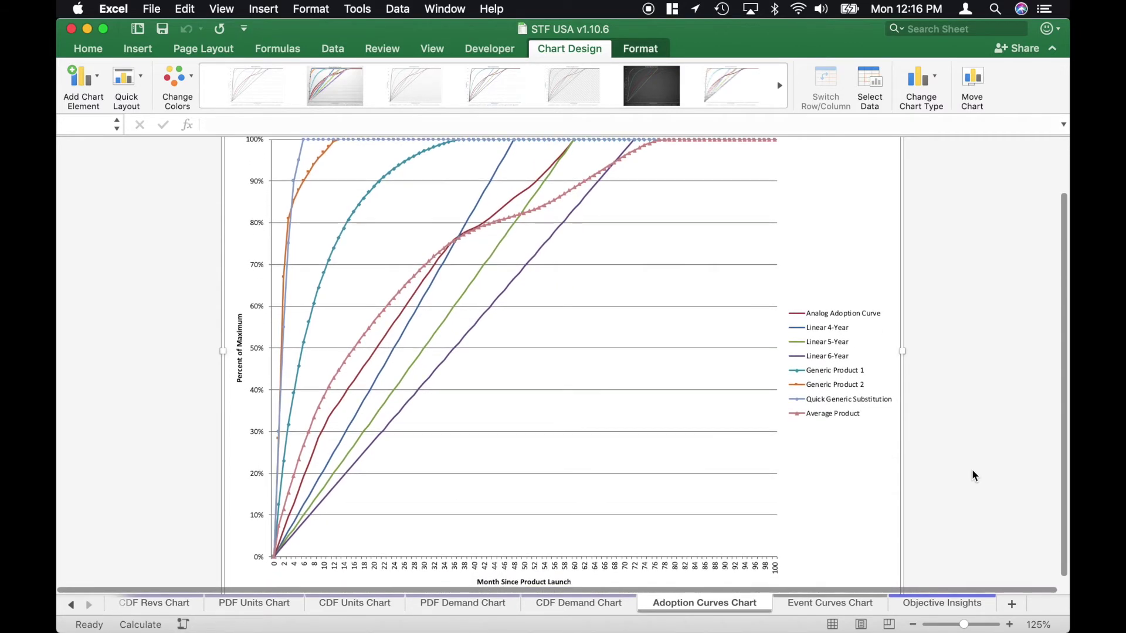
scroll(973, 474, up, 3)
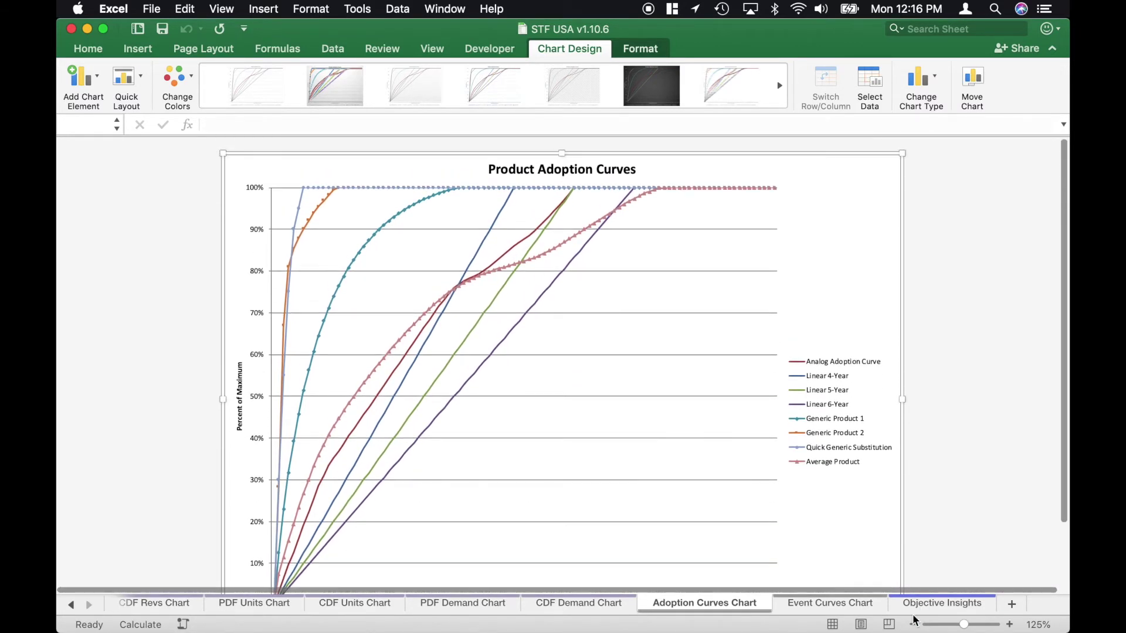
Step: Zoom the Adoption Curves Chart out to 80%, collapse the ribbon to fit the whole chart, and deselect the chart
click(913, 625)
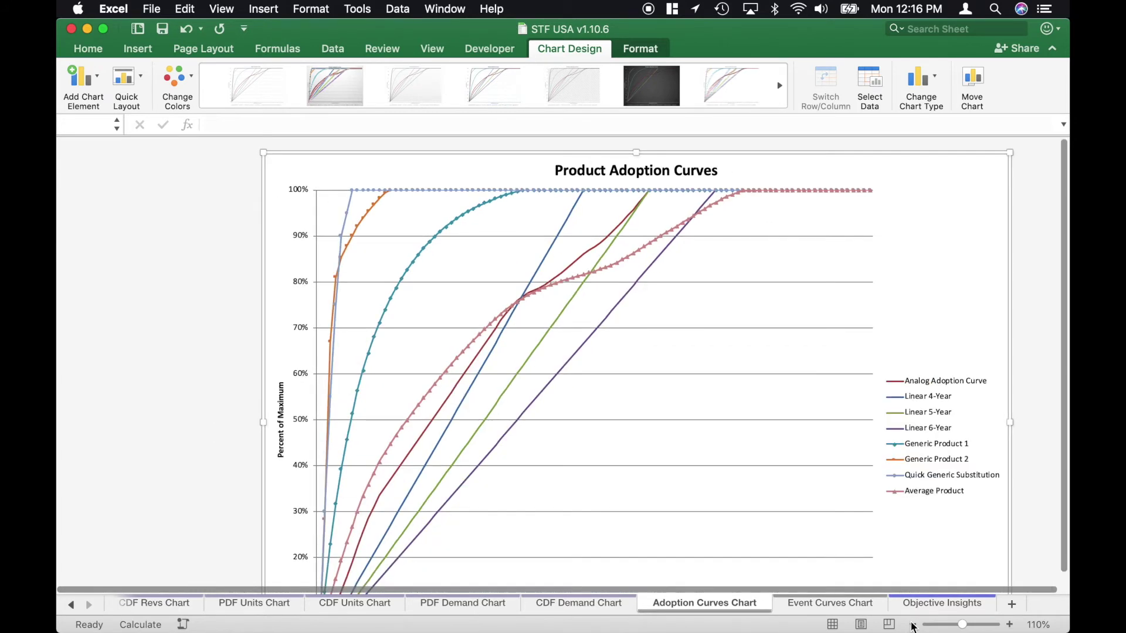
click(913, 625)
click(913, 625)
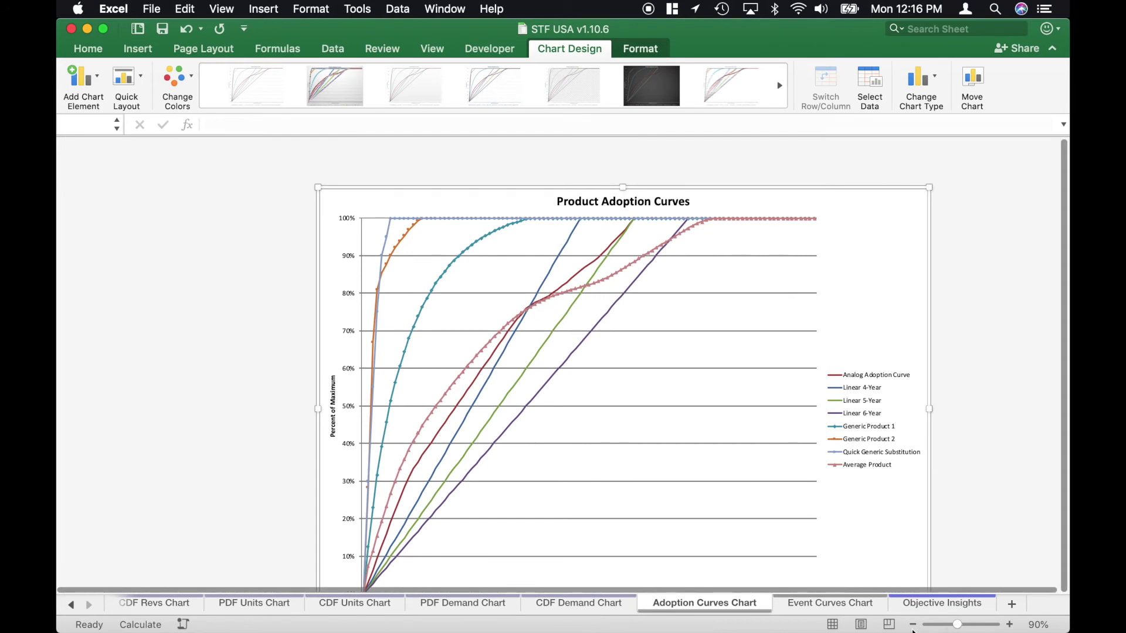
click(913, 625)
click(563, 49)
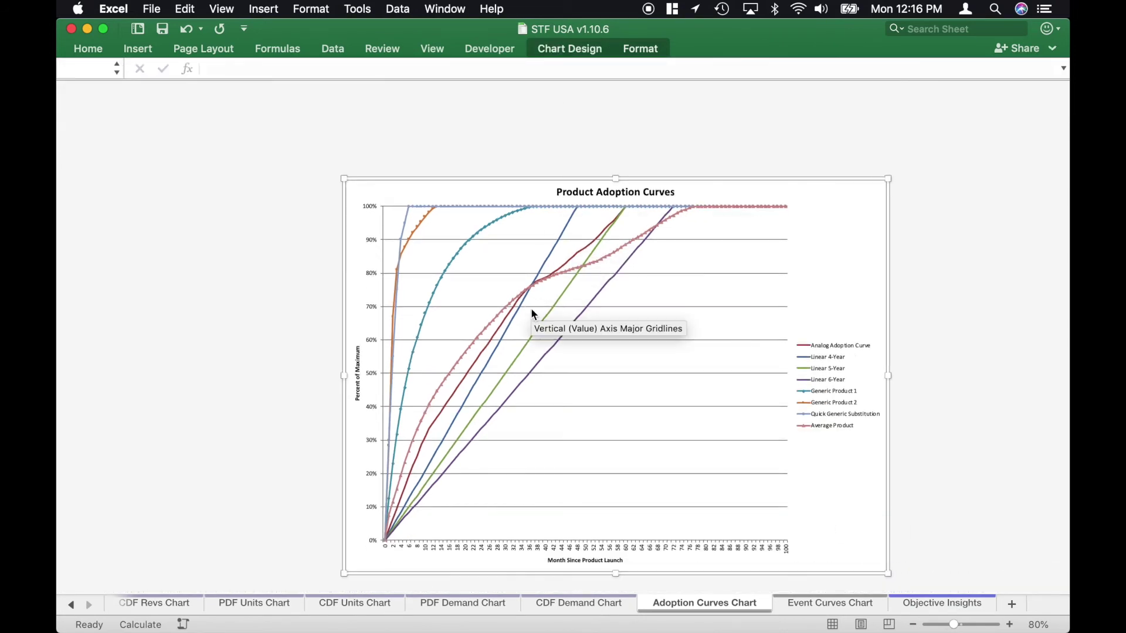
click(941, 480)
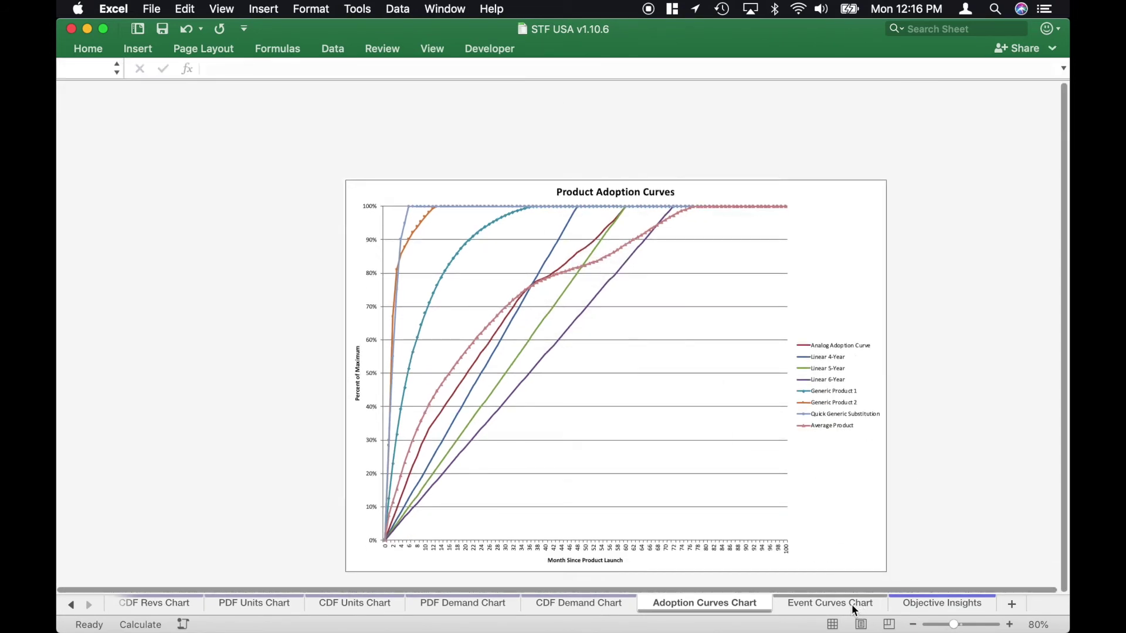
Step: View the Event Curves Chart with nothing selected, followed by the Objective Insights sheet about the consulting firm
click(852, 605)
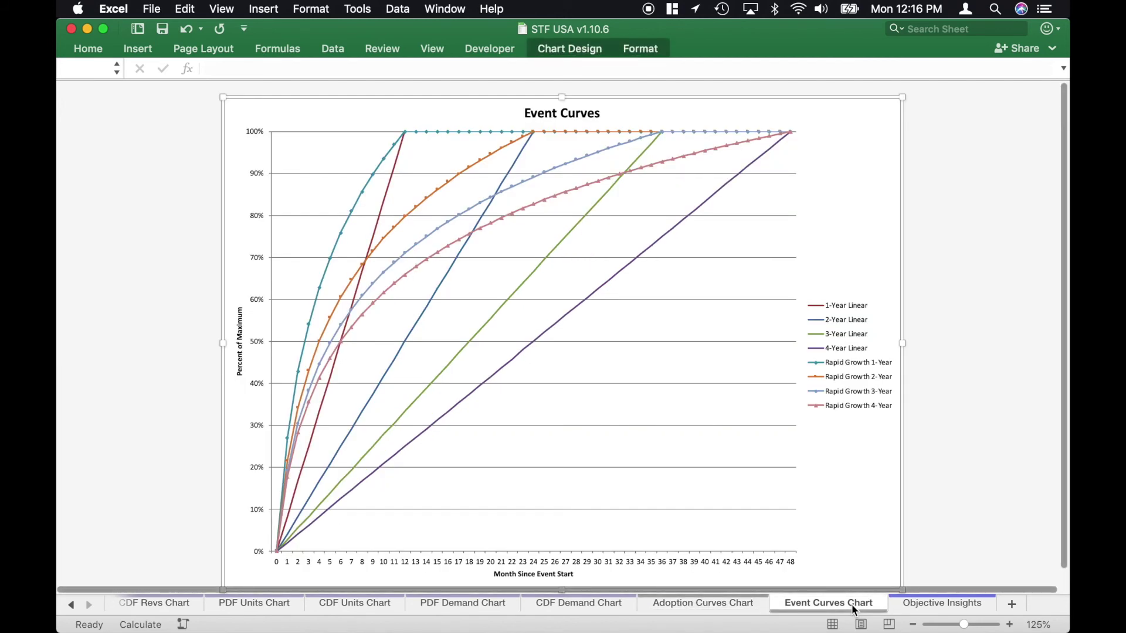
click(1020, 478)
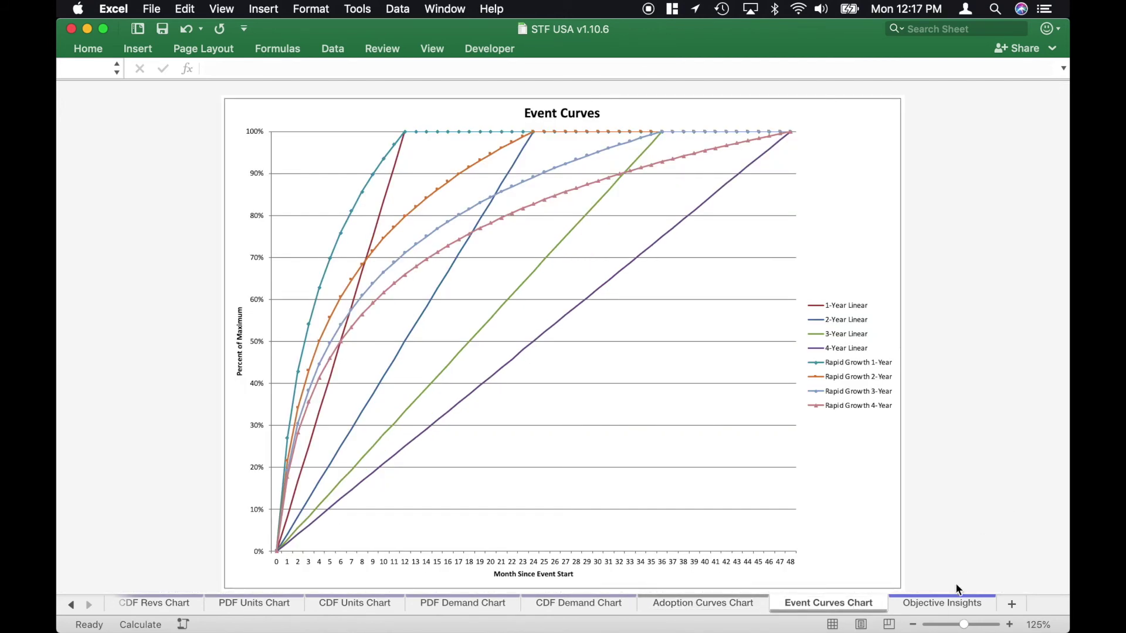
click(946, 602)
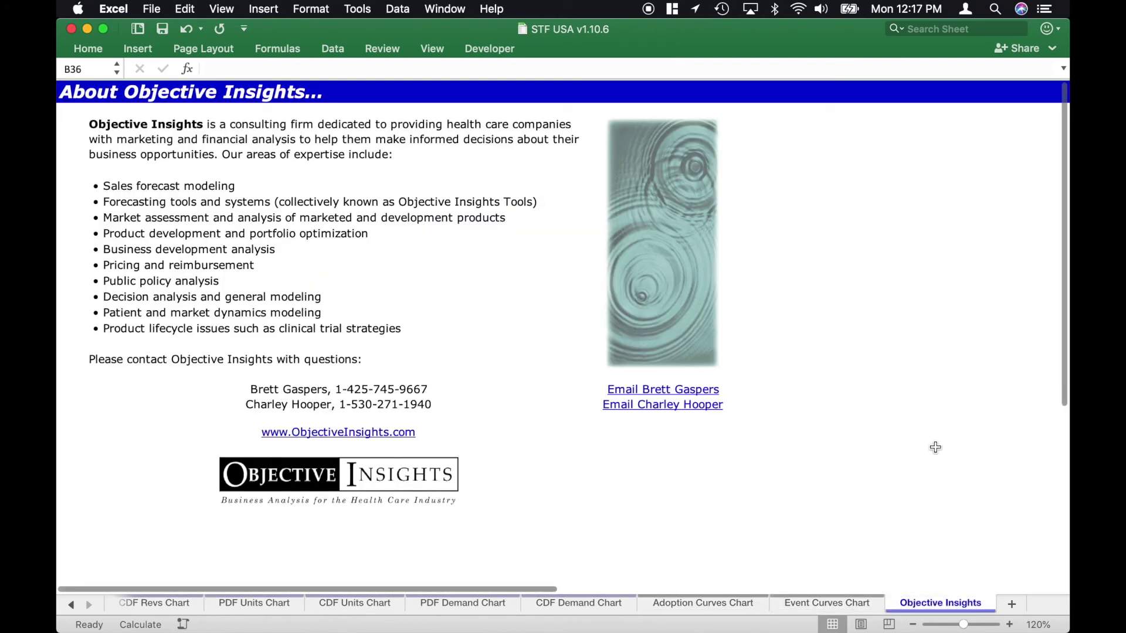